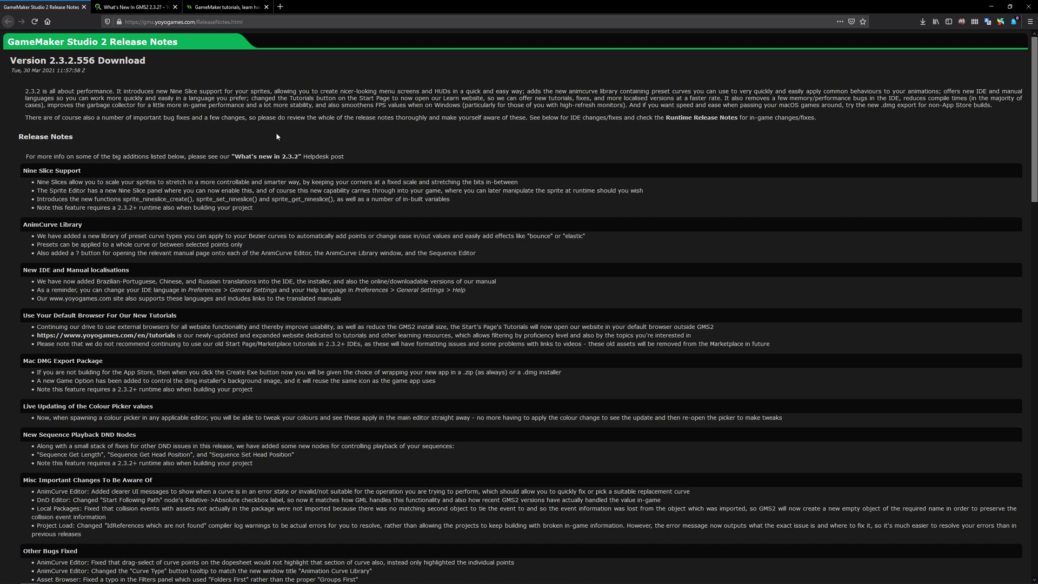
# Open the "What's new in 2.3.2" helpdesk article from the release notes and read its Nine Slice section
pyautogui.click(254, 156)
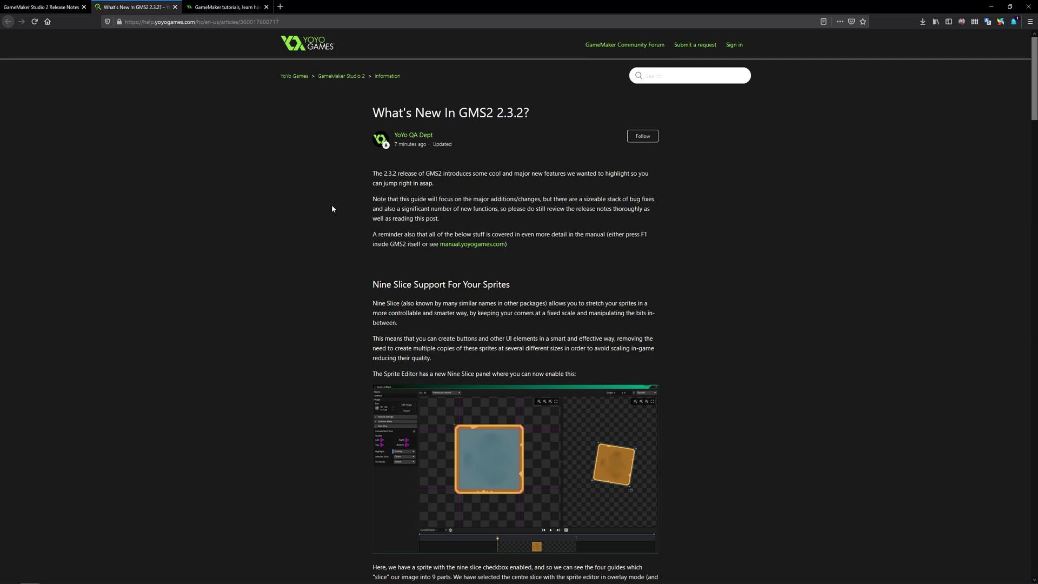
pyautogui.scroll(-5, 332, 208)
pyautogui.scroll(-8, 336, 216)
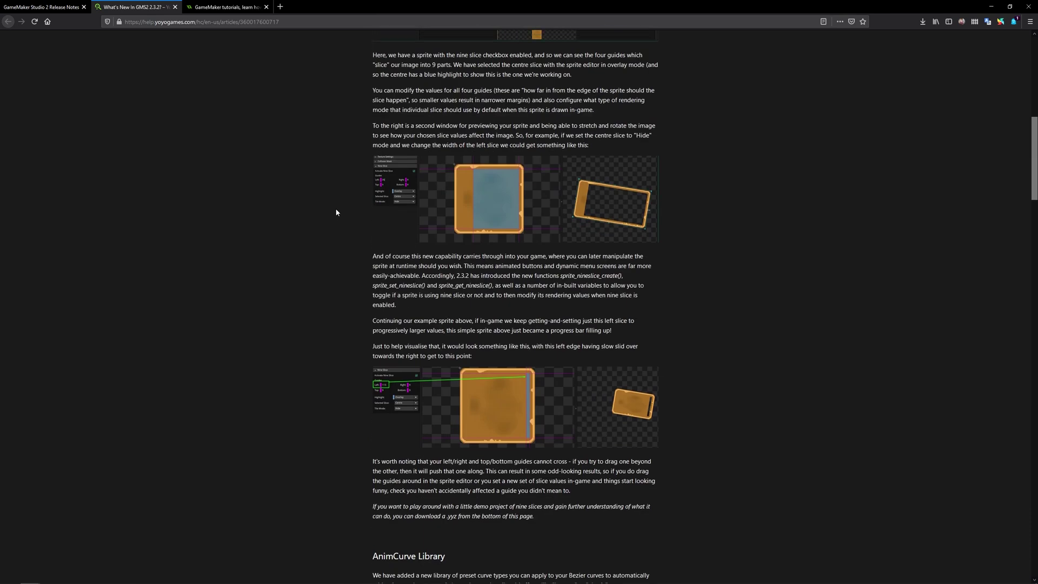
pyautogui.scroll(7, 335, 233)
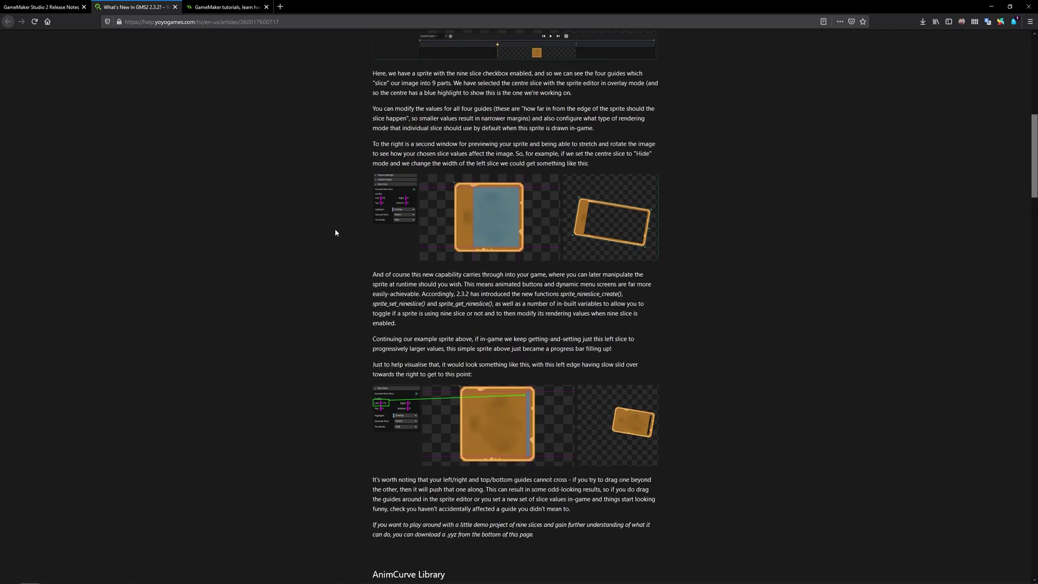
pyautogui.scroll(1, 337, 246)
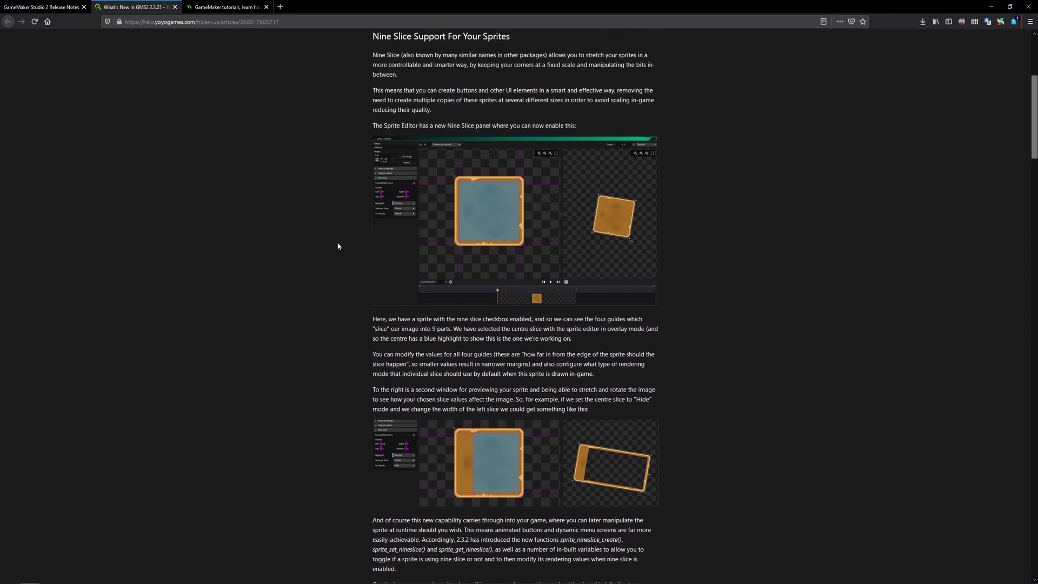
# Switch to GameMaker Studio 2 and expand the Nine Slice settings of sprMessageBox
pyautogui.click(991, 6)
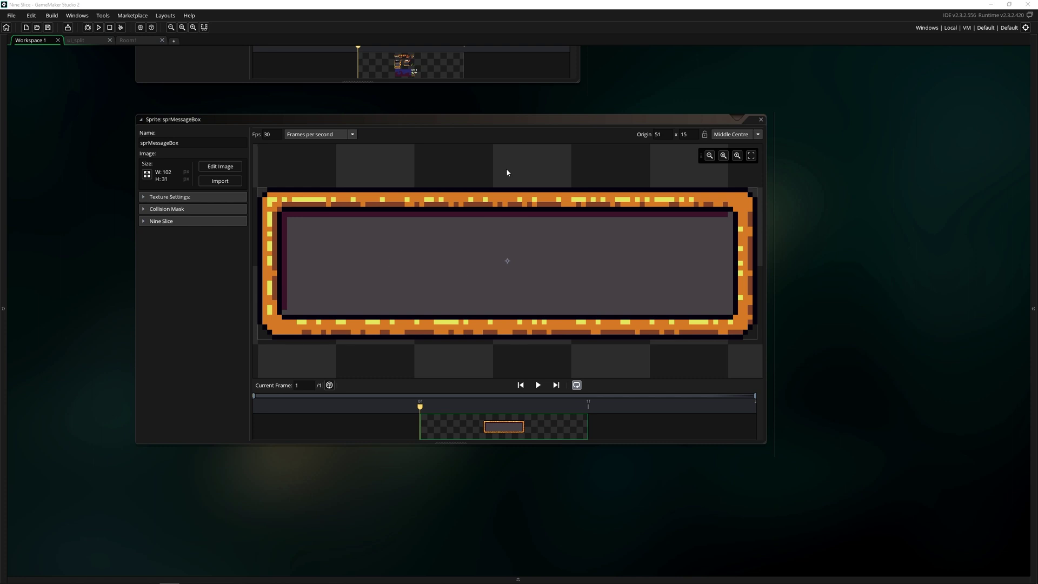
pyautogui.click(143, 221)
pyautogui.click(160, 231)
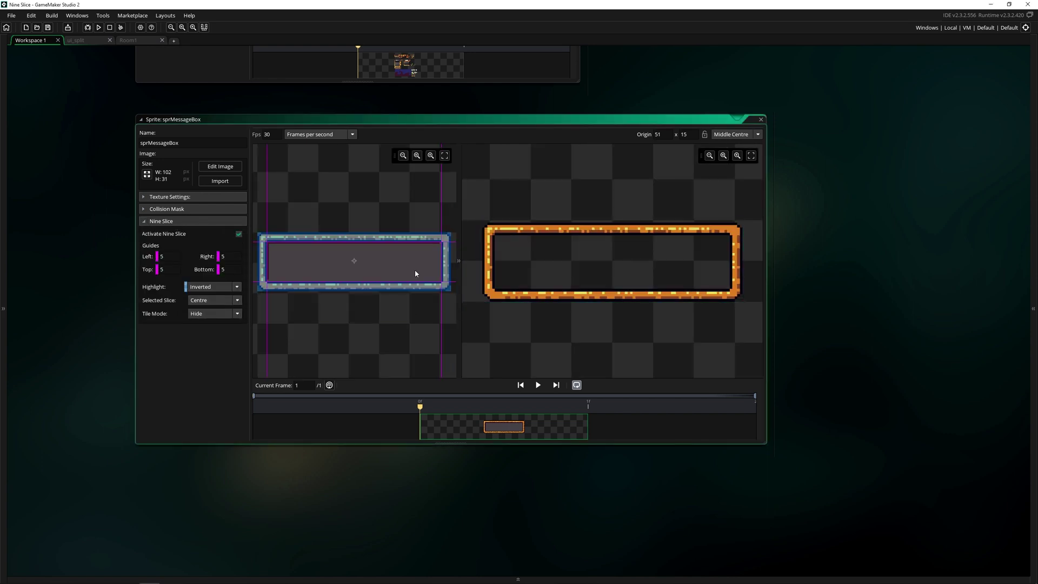
# Inspect the top, centre and right slices of the message box sprite by selecting them in turn
pyautogui.click(375, 219)
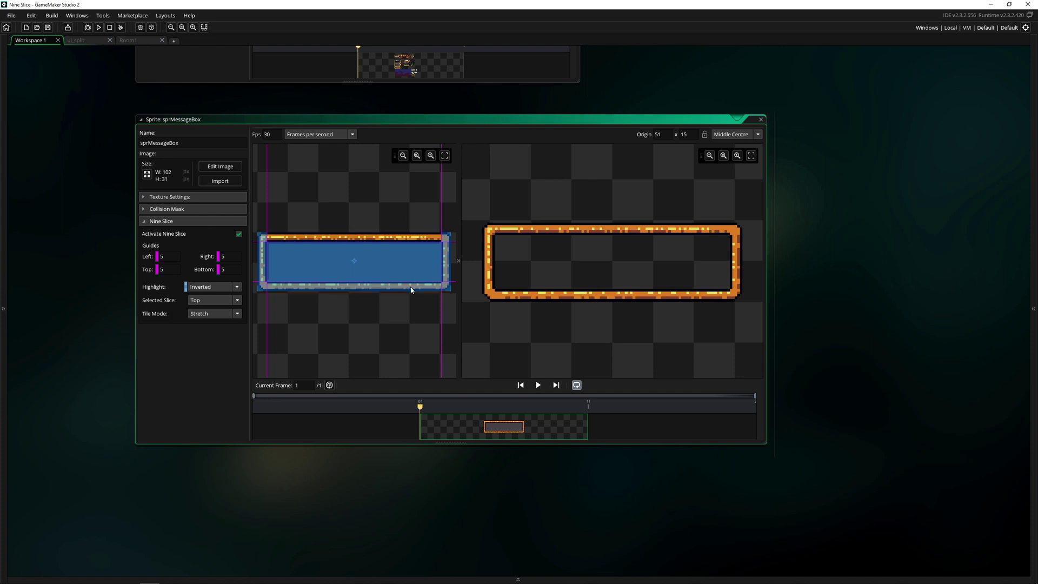
pyautogui.scroll(-3, 370, 290)
pyautogui.click(435, 212)
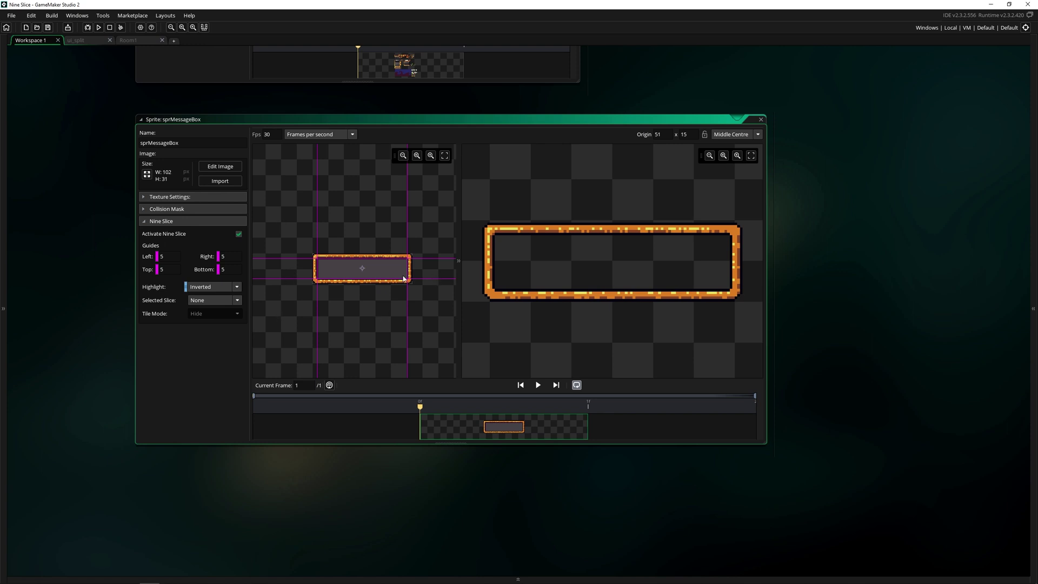
pyautogui.click(370, 274)
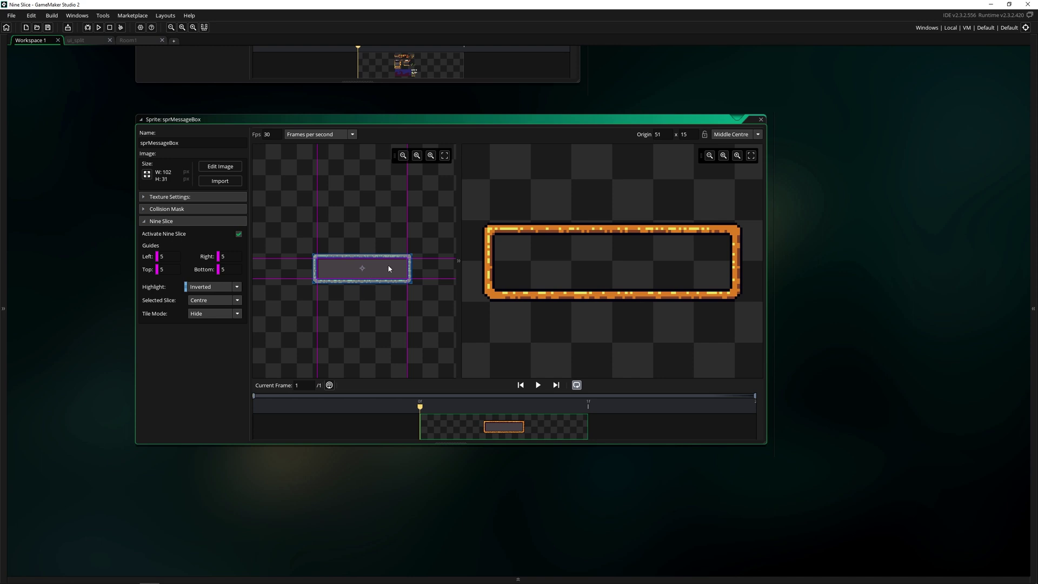
pyautogui.click(422, 270)
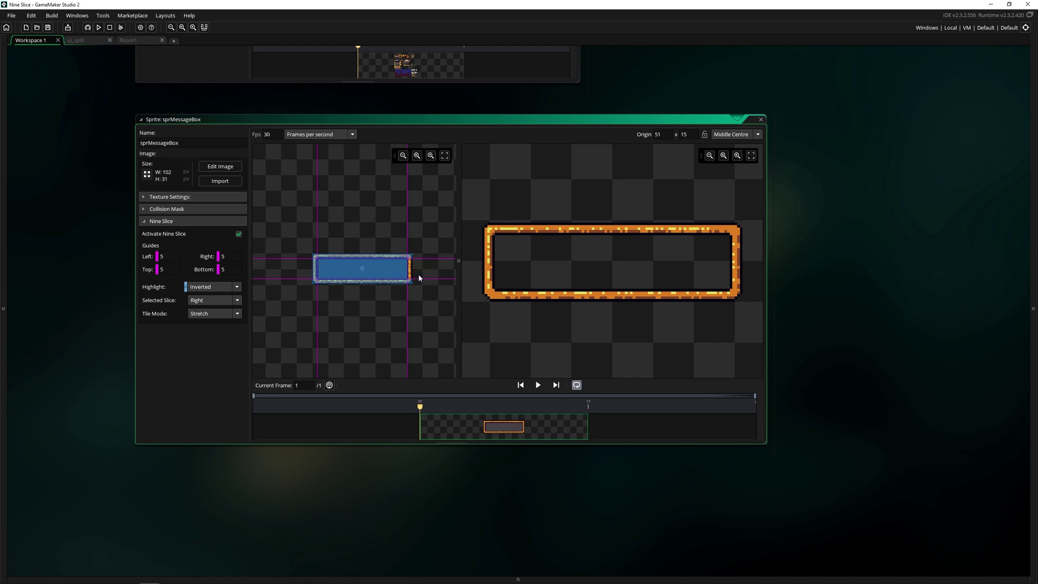
pyautogui.scroll(3, 412, 273)
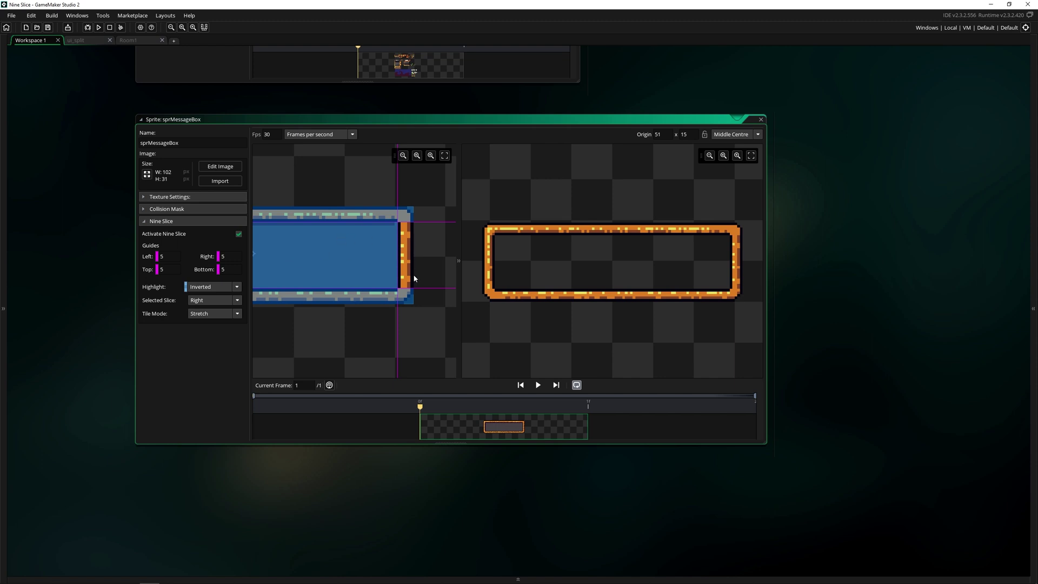
pyautogui.scroll(-5, 324, 268)
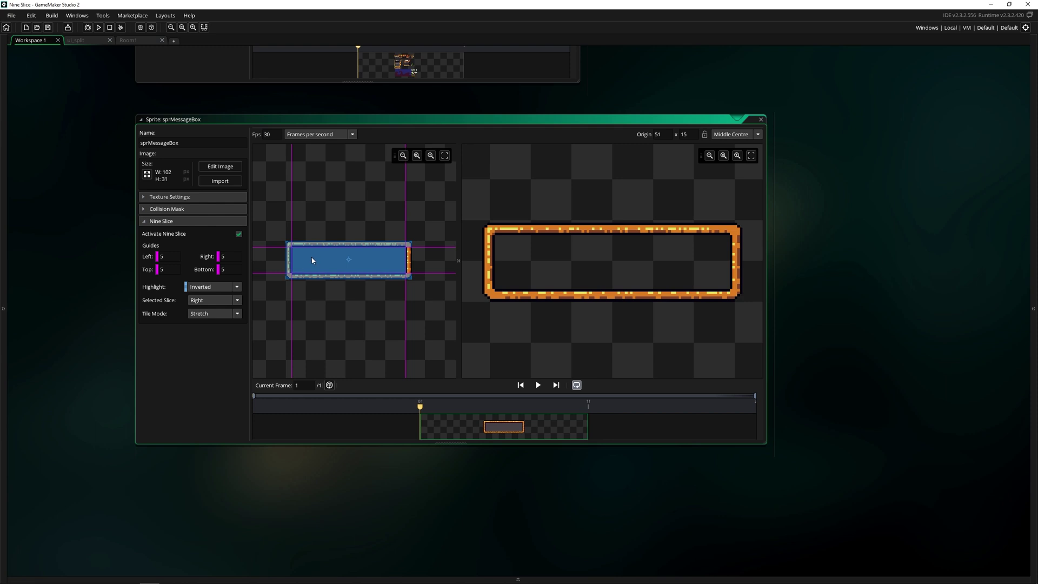
pyautogui.scroll(1, 362, 262)
# Select the centre slice and review its tile mode options, keeping Hide
pyautogui.click(376, 265)
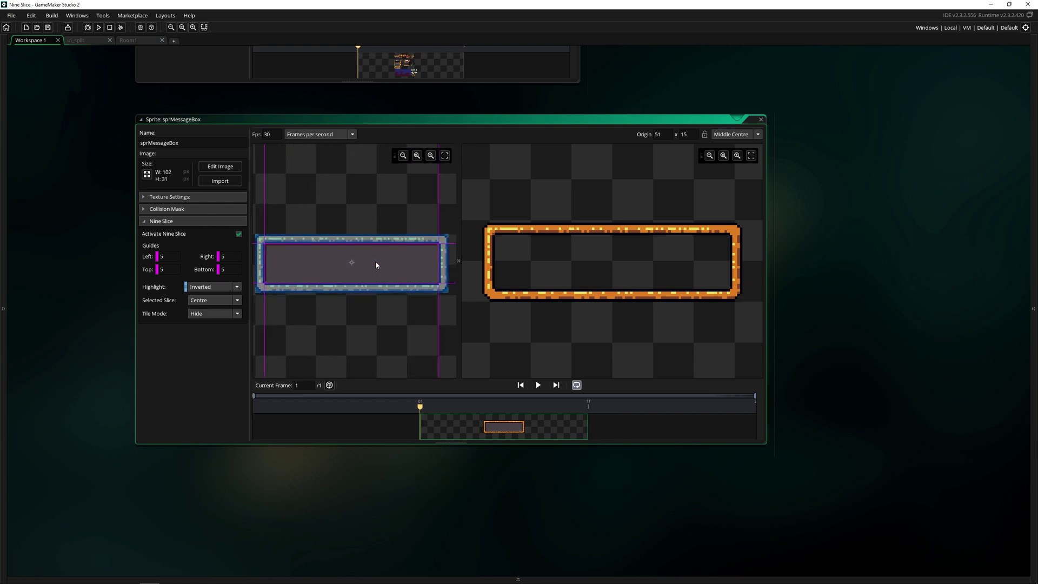
pyautogui.click(216, 314)
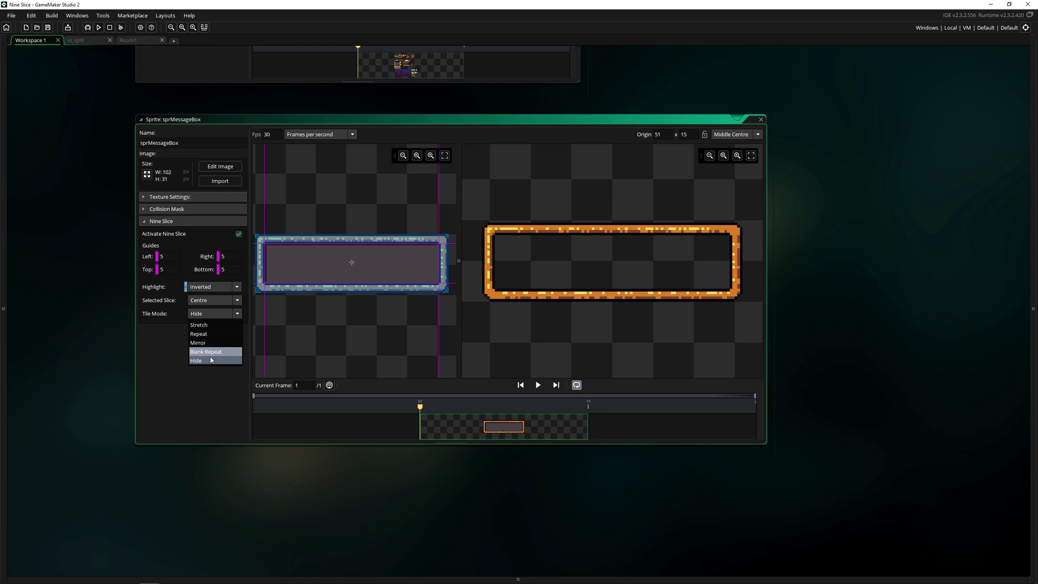
pyautogui.click(212, 360)
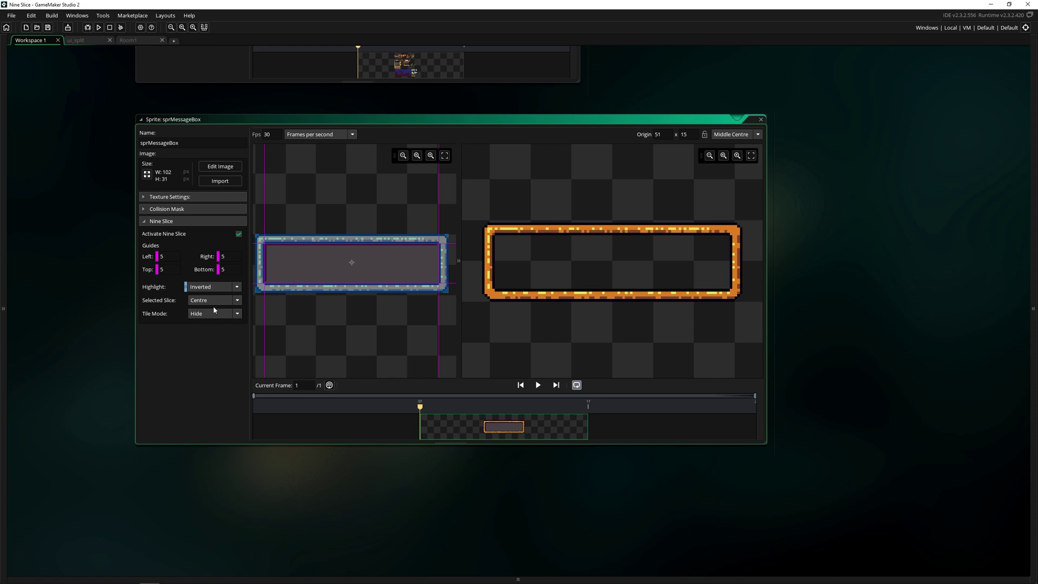
# Enlarge the message box in the nine slice preview from its corner, then reduce its height
pyautogui.moveTo(634, 266)
pyautogui.scroll(3, 406, 279)
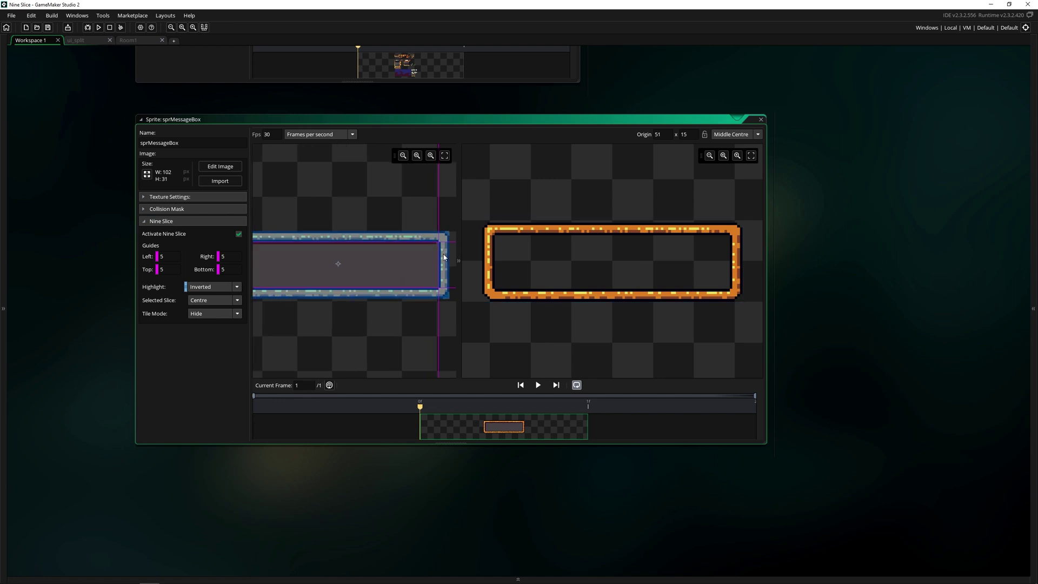
pyautogui.scroll(-3, 406, 278)
pyautogui.moveTo(565, 258)
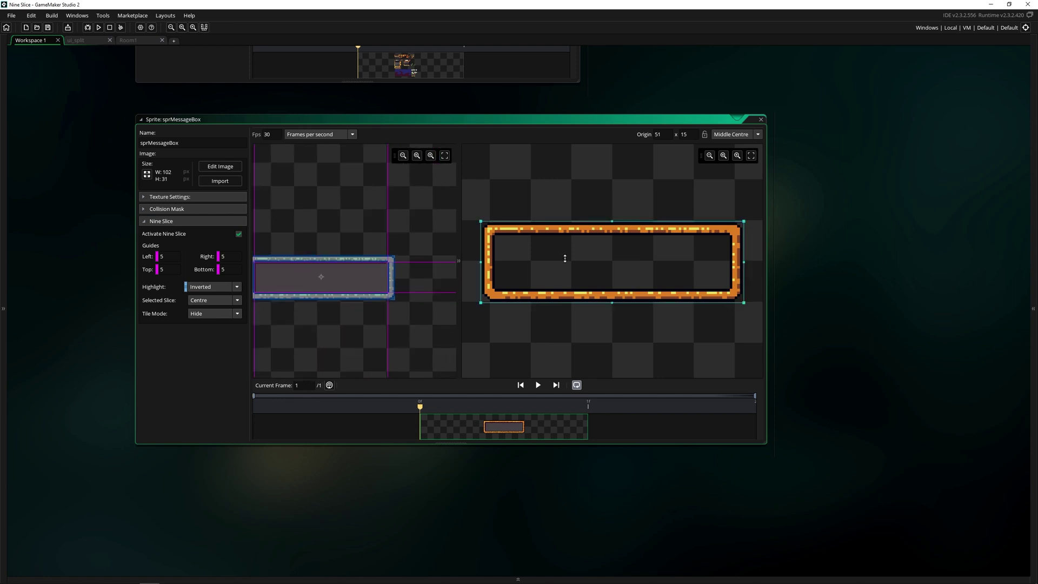
pyautogui.scroll(-1, 589, 276)
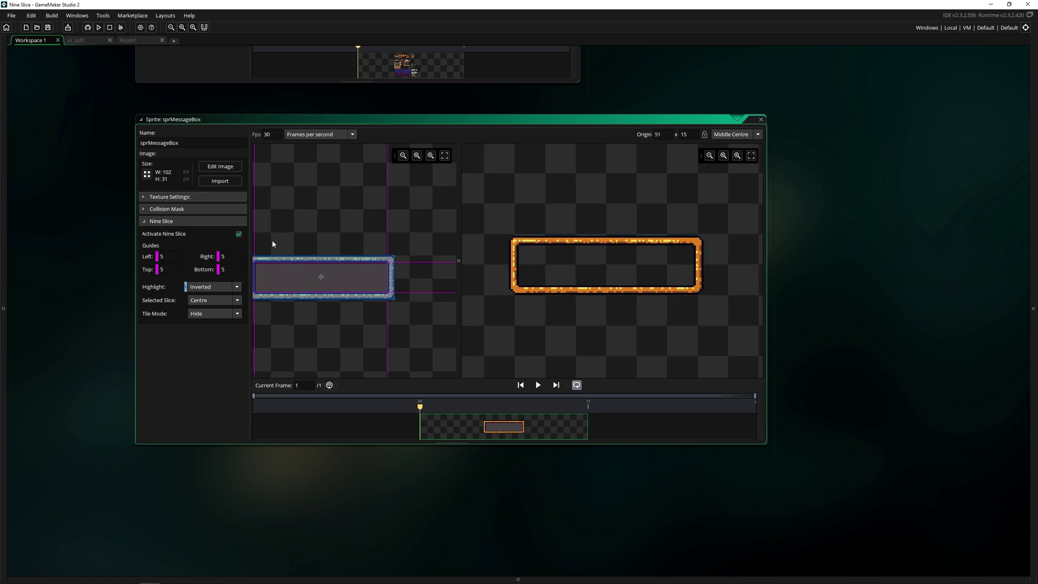
pyautogui.moveTo(639, 334); pyautogui.dragTo(593, 322, button='middle')
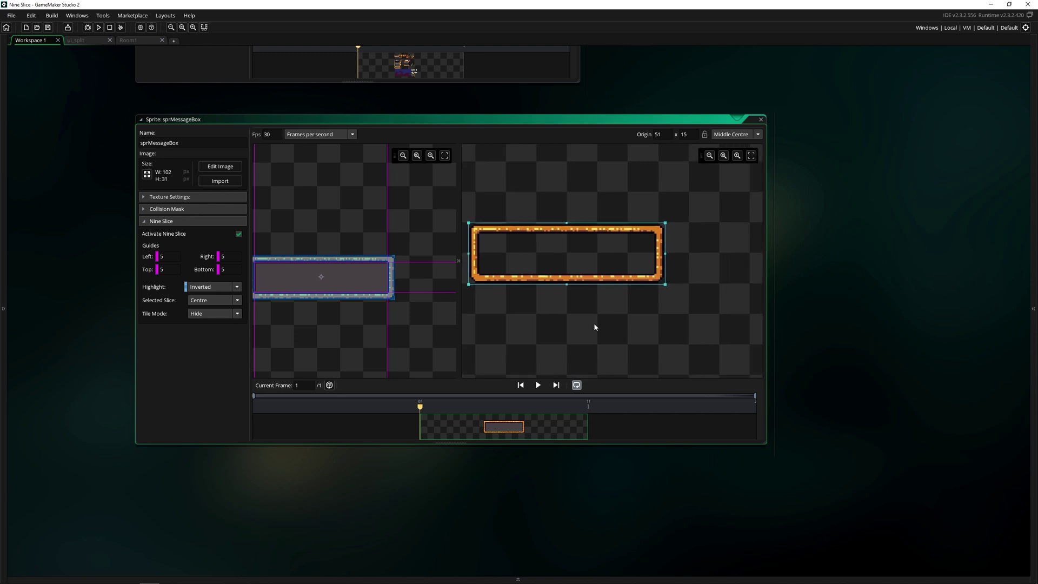
pyautogui.moveTo(666, 284); pyautogui.dragTo(712, 329)
pyautogui.scroll(-2, 679, 322)
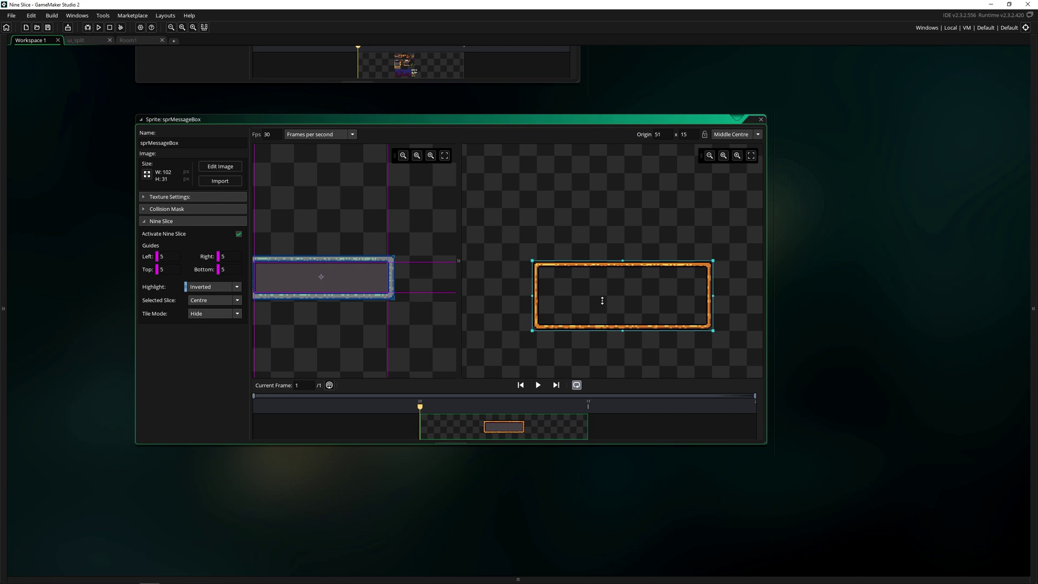
pyautogui.moveTo(601, 300); pyautogui.dragTo(599, 273)
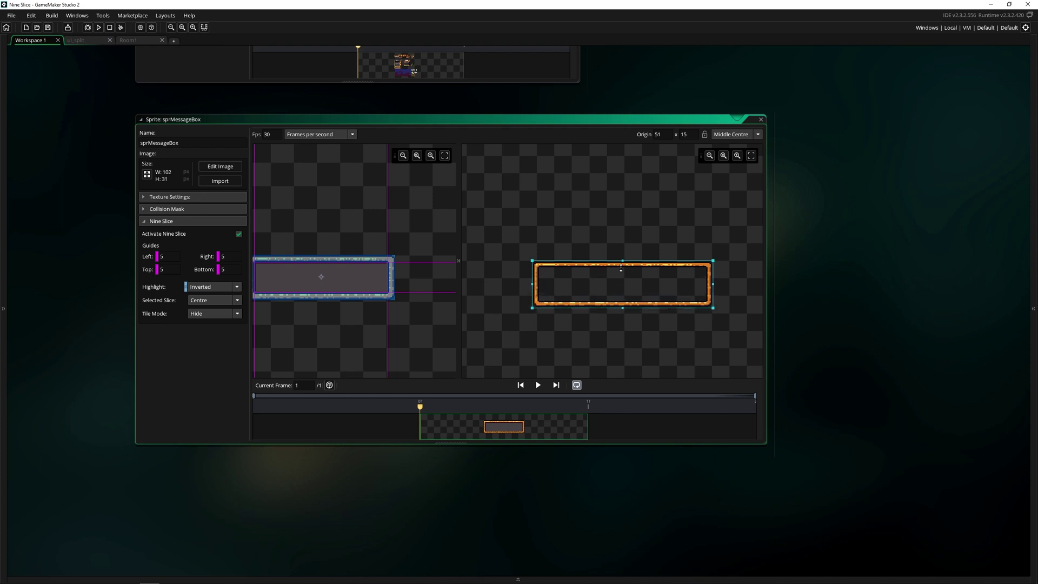
# Set the centre slice's tile mode to Stretch and enlarge the previewed message box from its corner
pyautogui.moveTo(351, 243); pyautogui.dragTo(385, 237, button='middle')
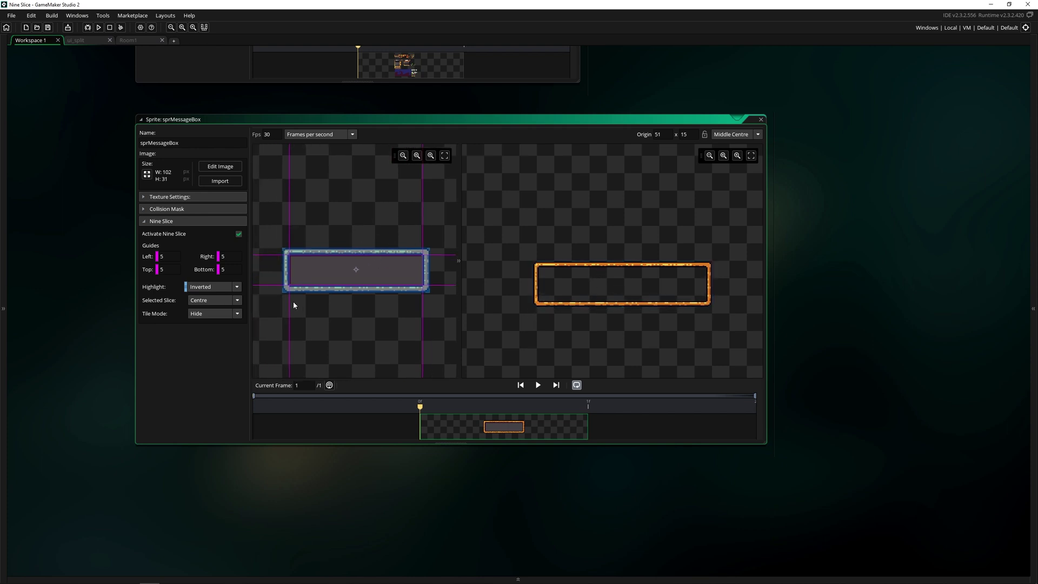
pyautogui.click(219, 318)
pyautogui.click(212, 326)
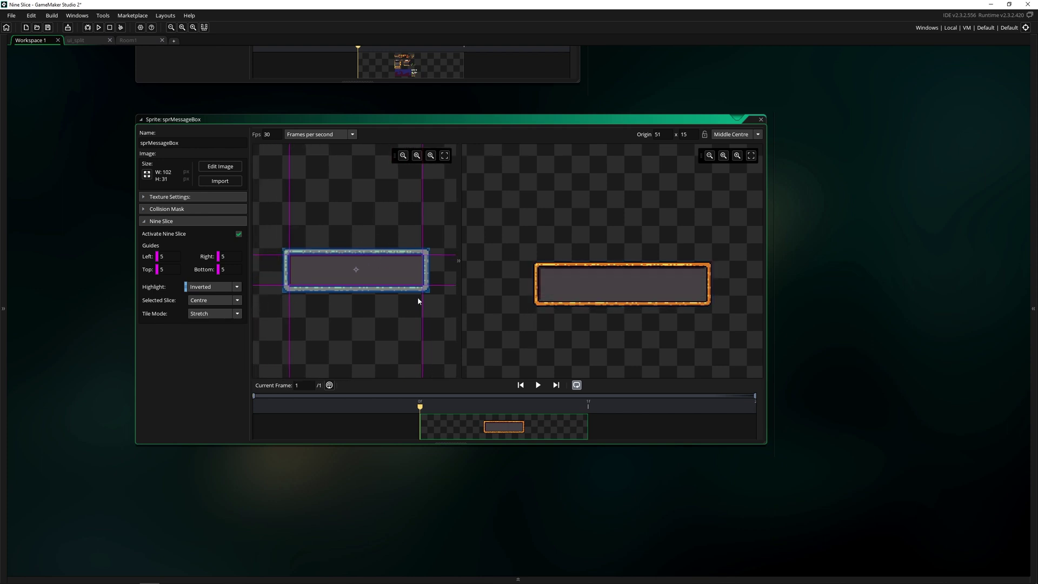
pyautogui.click(417, 272)
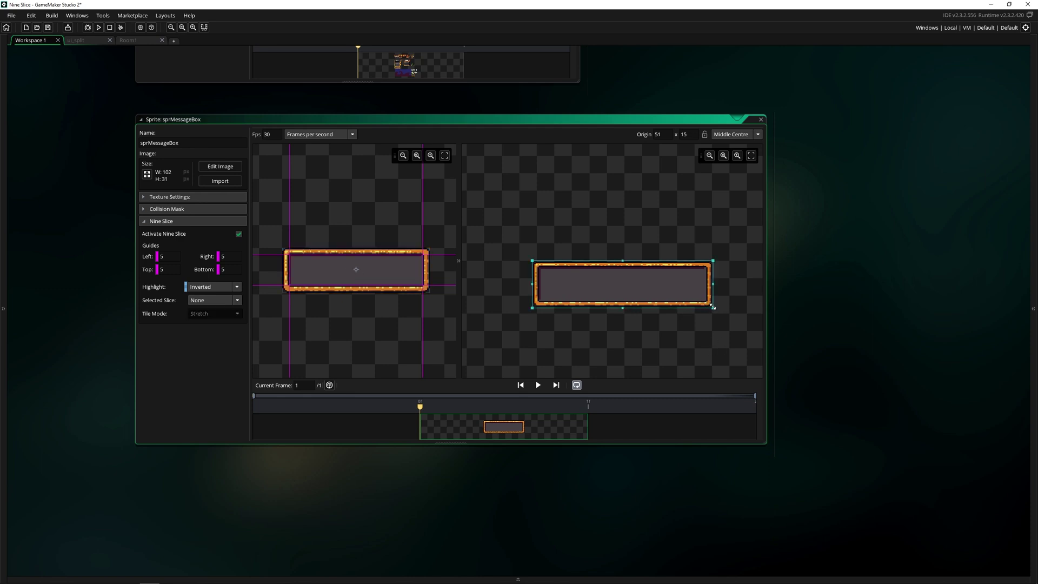
pyautogui.moveTo(713, 307); pyautogui.dragTo(721, 329)
# Select the bottom slice and set its tile mode to Mirror
pyautogui.click(358, 304)
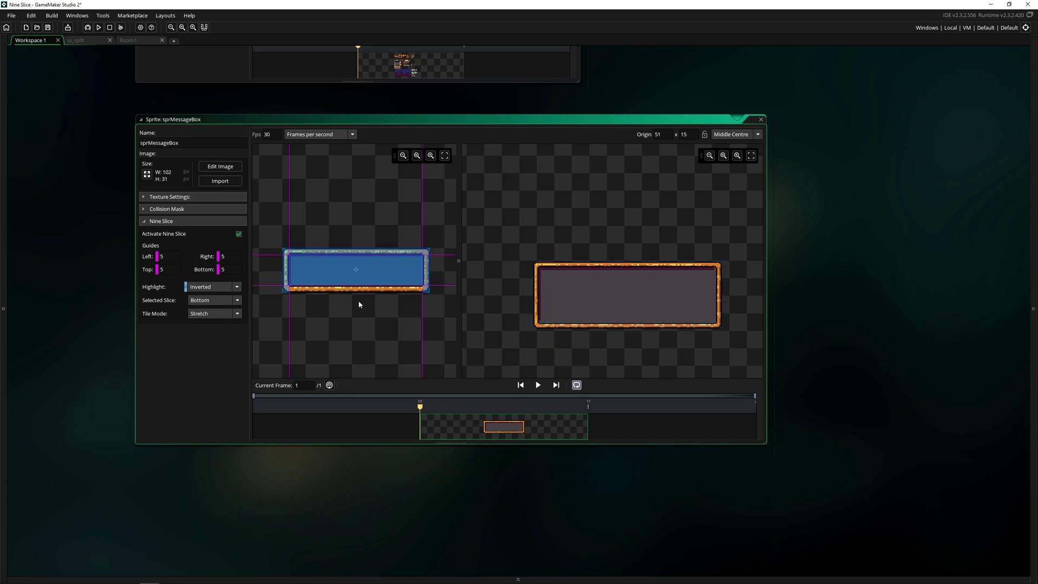
pyautogui.click(230, 315)
pyautogui.click(208, 344)
# Move the bottom slice guide up to 19 and reduce the previewed message box's height
pyautogui.moveTo(374, 286); pyautogui.dragTo(332, 264)
pyautogui.moveTo(627, 327)
pyautogui.mouseDown()
pyautogui.moveTo(627, 346)
pyautogui.moveTo(629, 297)
pyautogui.moveTo(629, 314)
pyautogui.mouseUp()
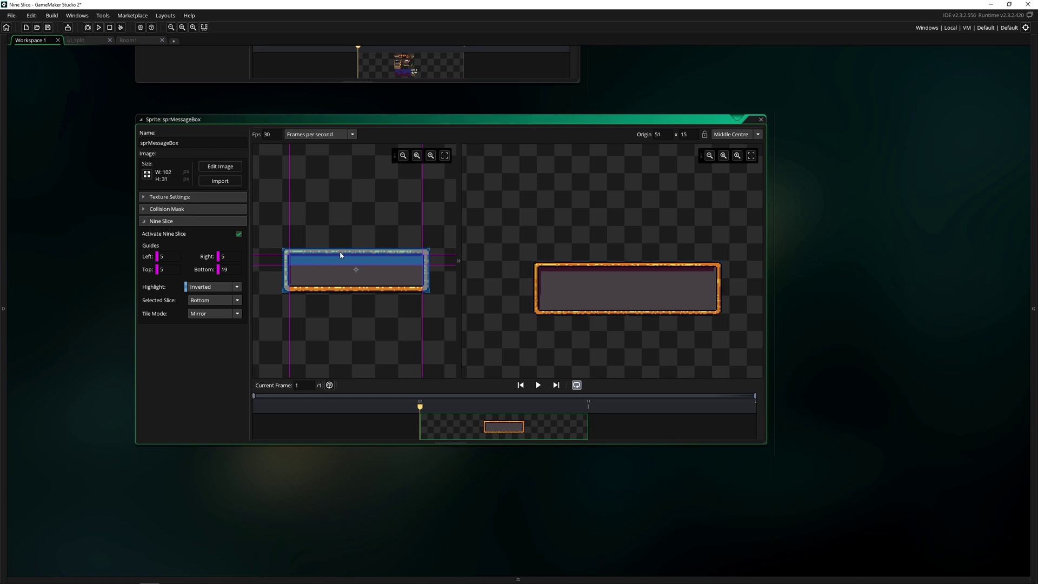
# Switch back to the What's New article in the browser and read the AnimCurve Library section
pyautogui.hotkey('alt', 'Tab')
pyautogui.hotkey('alt', 'Tab')
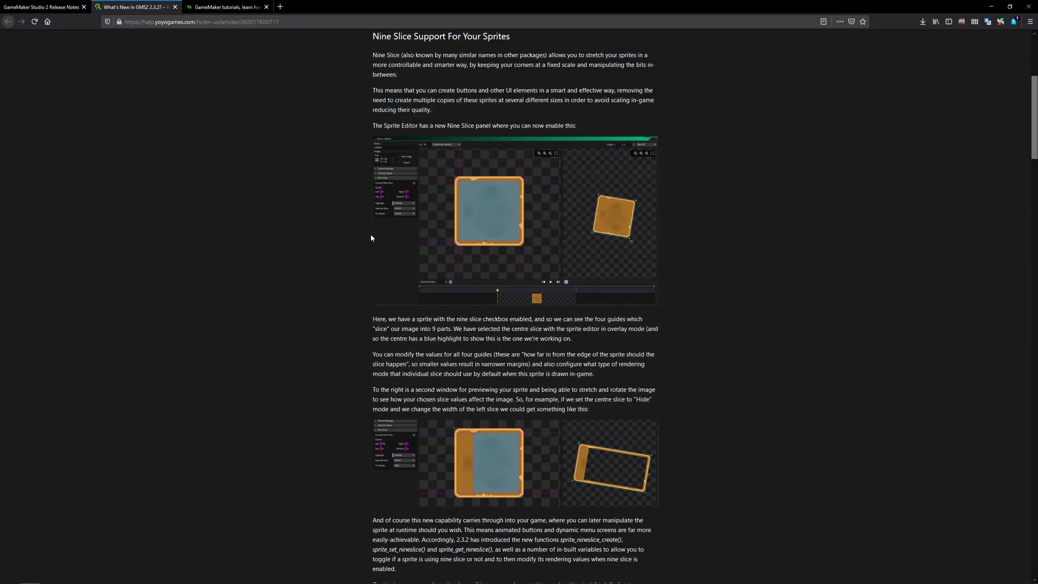
pyautogui.scroll(-10, 371, 237)
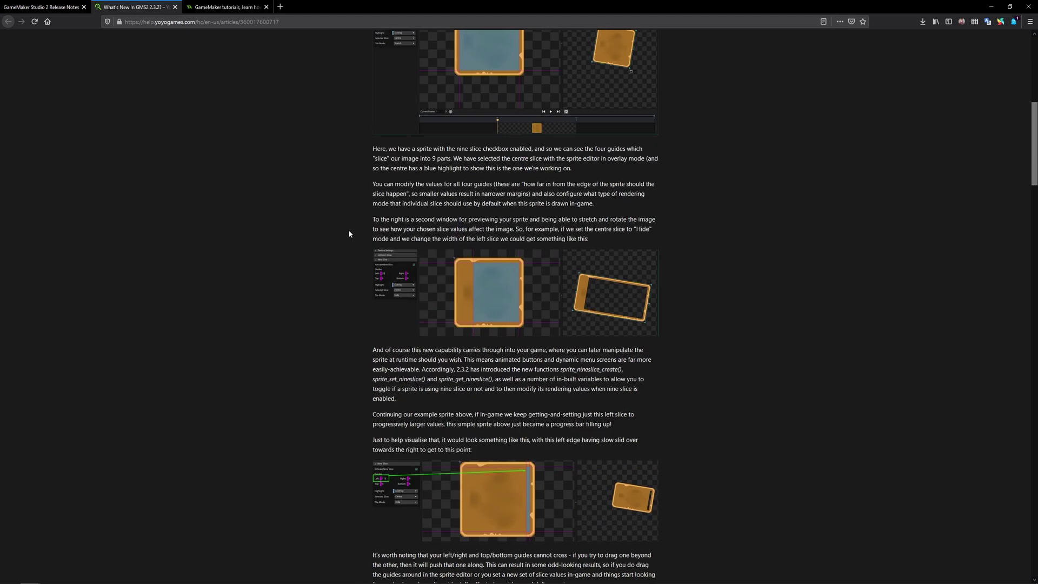
pyautogui.scroll(-3, 295, 259)
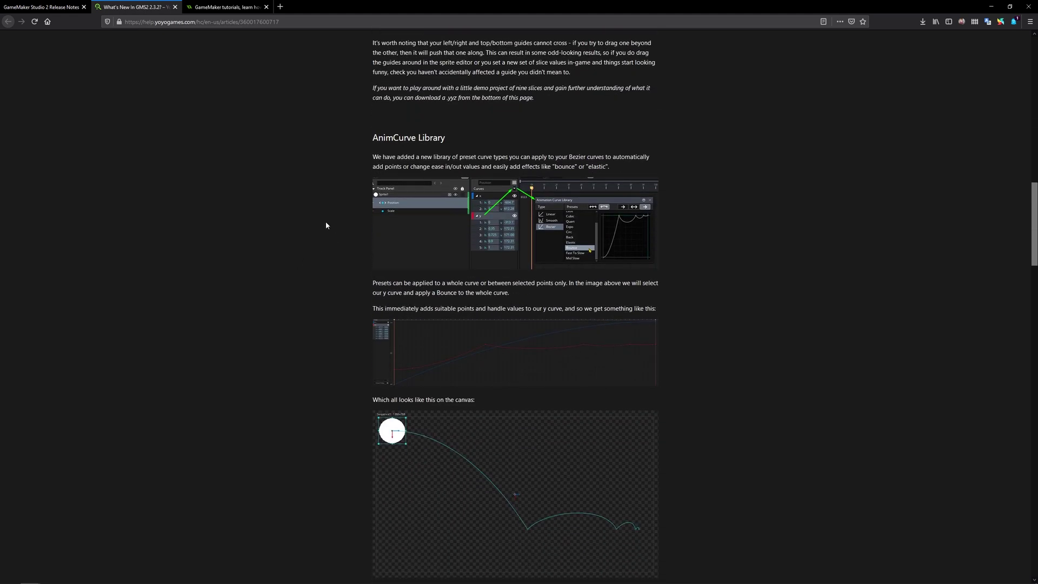
pyautogui.moveTo(362, 138); pyautogui.dragTo(448, 138)
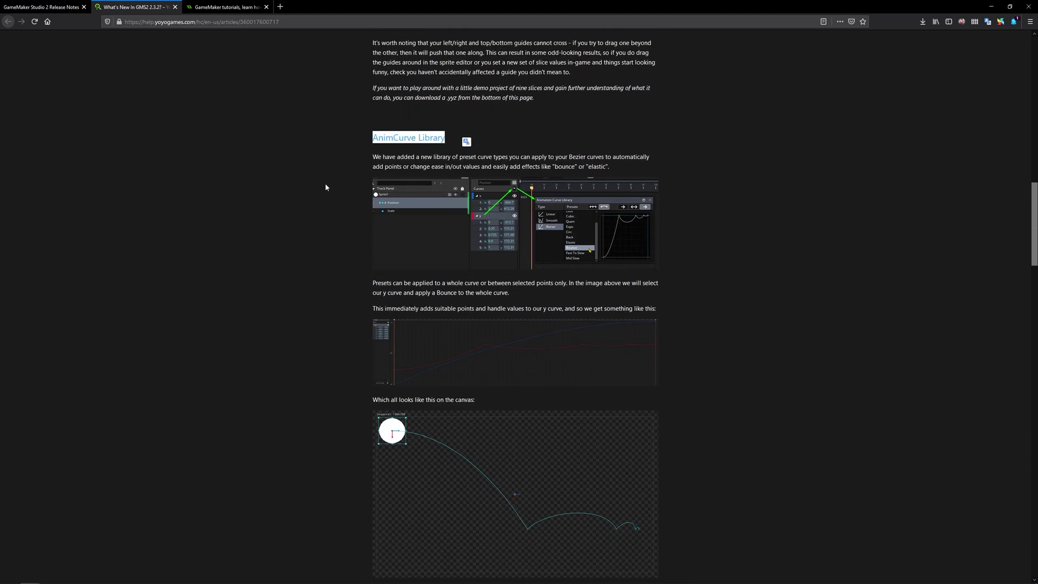
pyautogui.scroll(-2, 342, 195)
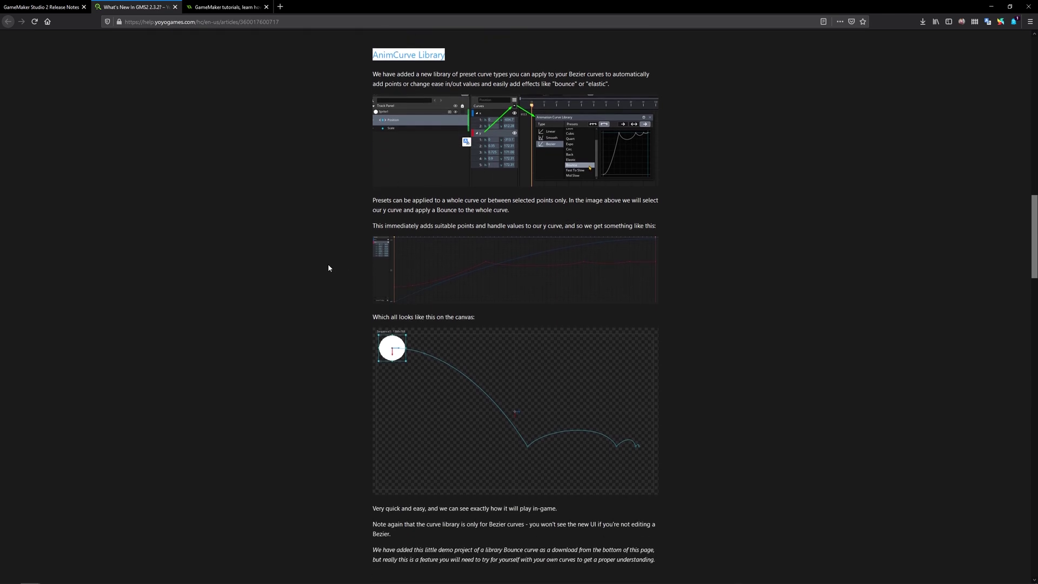
pyautogui.scroll(-1, 297, 279)
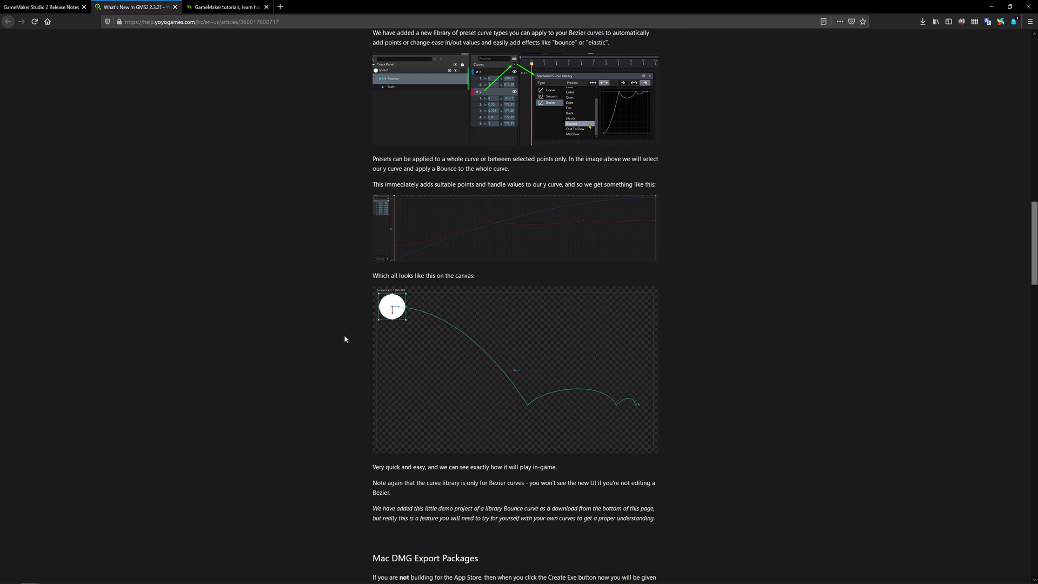
# Read the article's Mac DMG Export Packages section, including the note on the temporary installer window
pyautogui.scroll(-7, 327, 338)
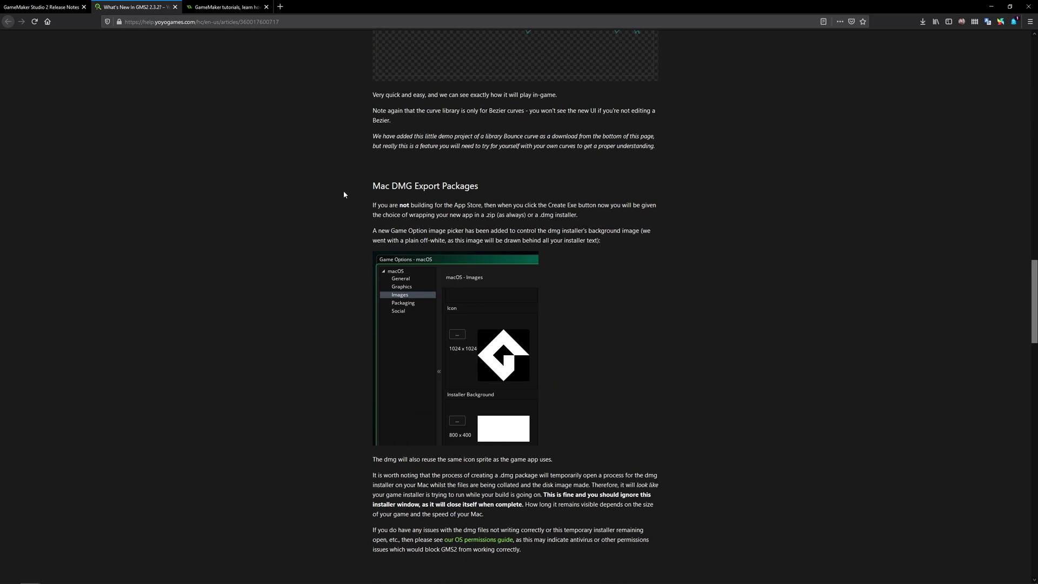
pyautogui.moveTo(373, 186); pyautogui.dragTo(478, 186)
pyautogui.click(478, 187)
pyautogui.scroll(-2, 318, 215)
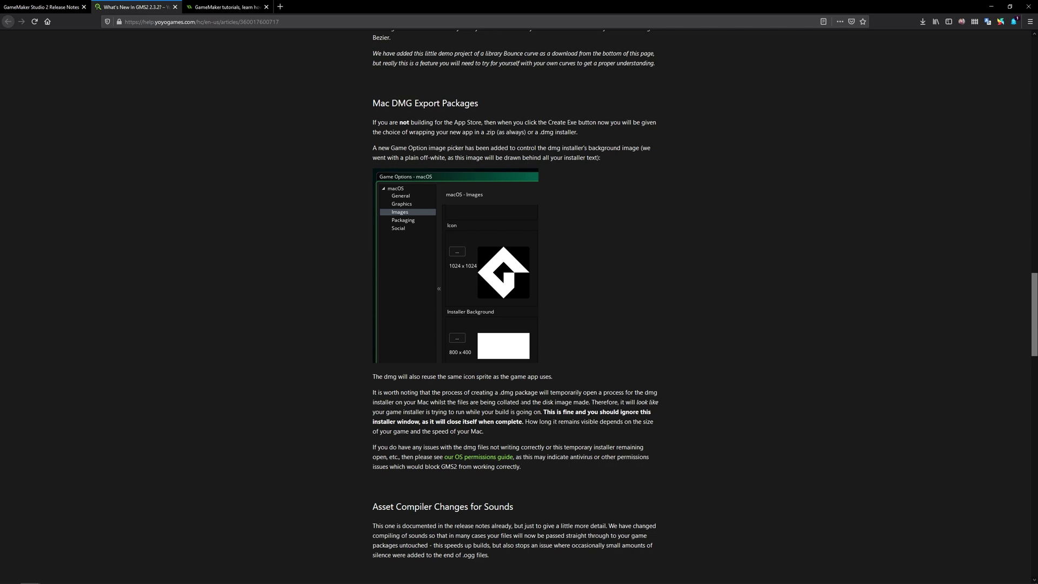
pyautogui.moveTo(397, 411); pyautogui.dragTo(521, 412)
pyautogui.click(518, 412)
pyautogui.scroll(-3, 333, 338)
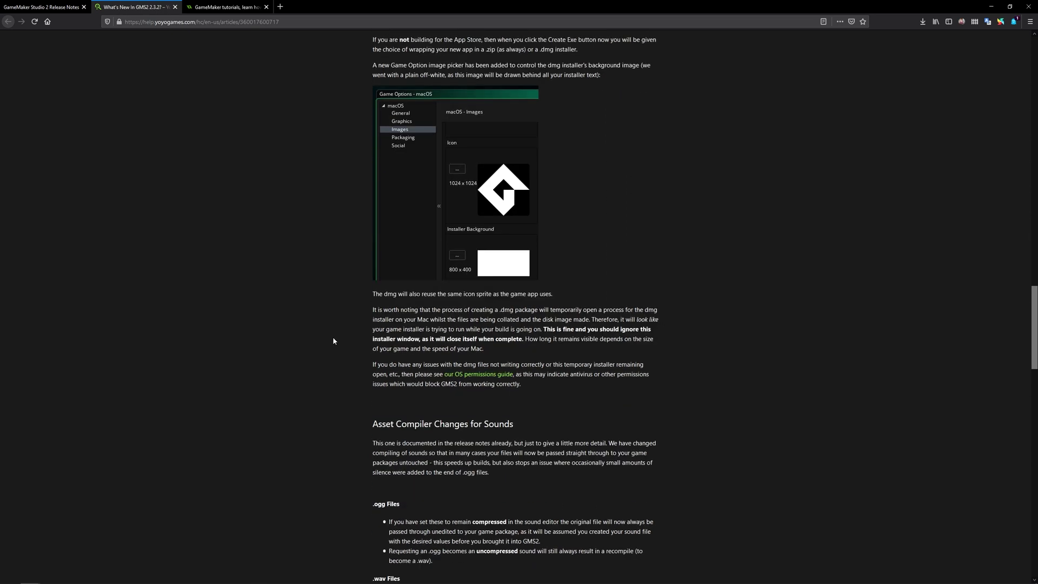
# Read the article's Asset Compiler Changes for Sounds section, covering the handling of .ogg, .wav and .mp3 files
pyautogui.scroll(-2, 333, 341)
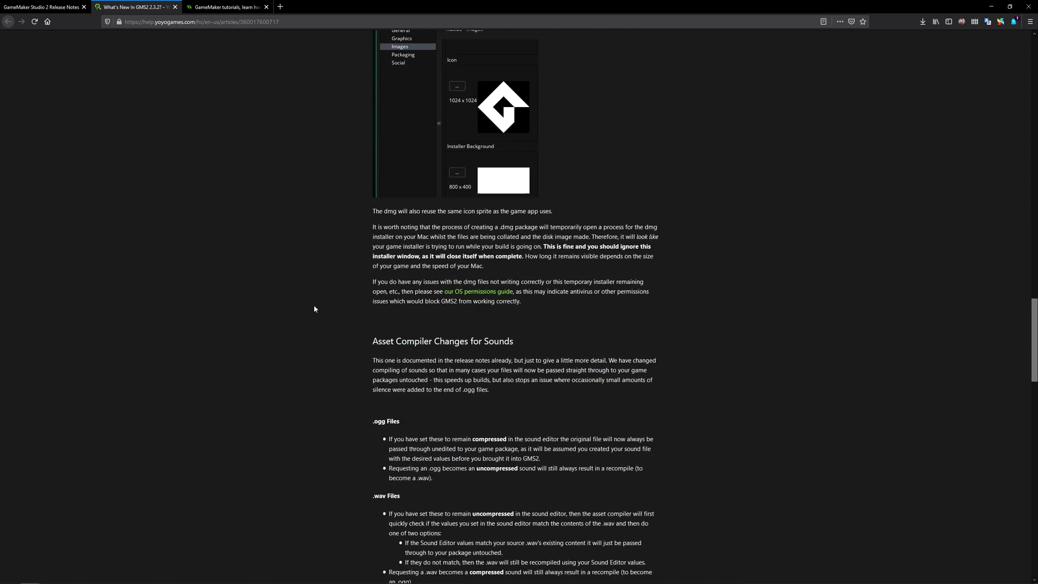
pyautogui.scroll(-3, 313, 303)
pyautogui.moveTo(375, 183); pyautogui.dragTo(536, 177)
pyautogui.click(536, 177)
pyautogui.scroll(-1, 536, 178)
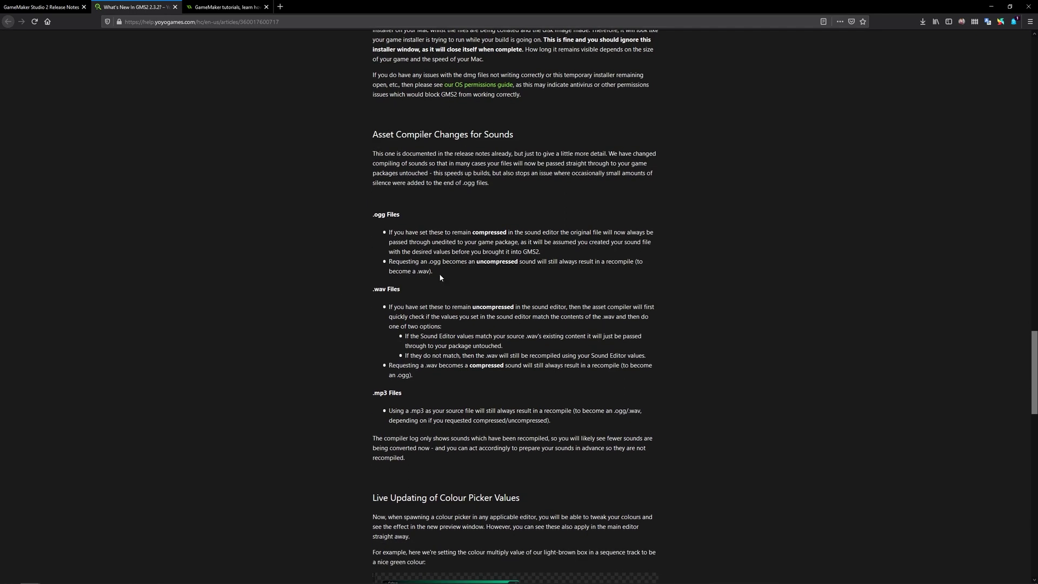
pyautogui.scroll(-1, 454, 291)
pyautogui.moveTo(407, 36); pyautogui.dragTo(339, 186)
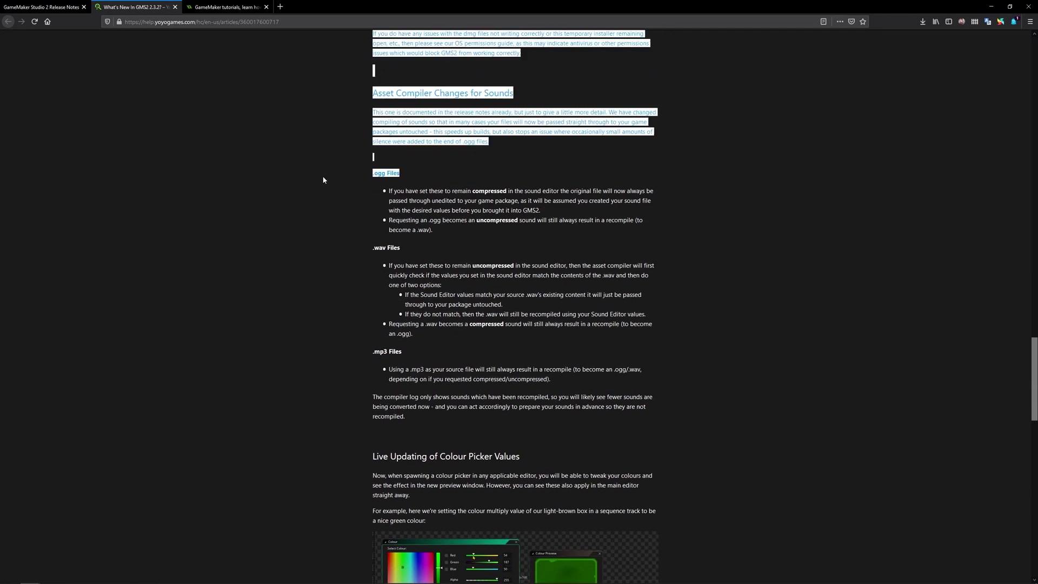
pyautogui.click(408, 251)
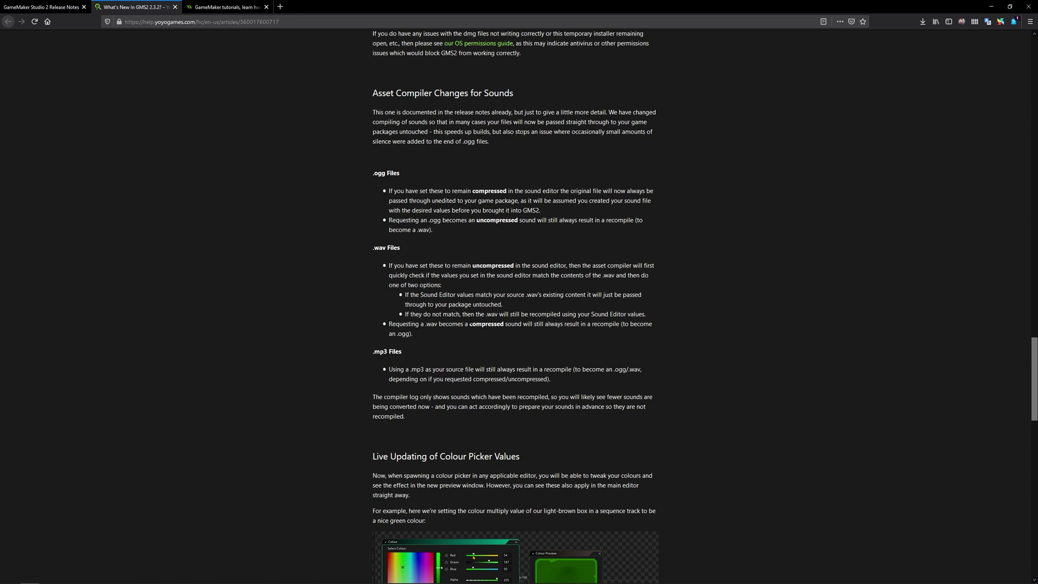
# Read the article's Live Updating of Colour Picker Values section and the closing And Lots More section
pyautogui.scroll(-5, 370, 170)
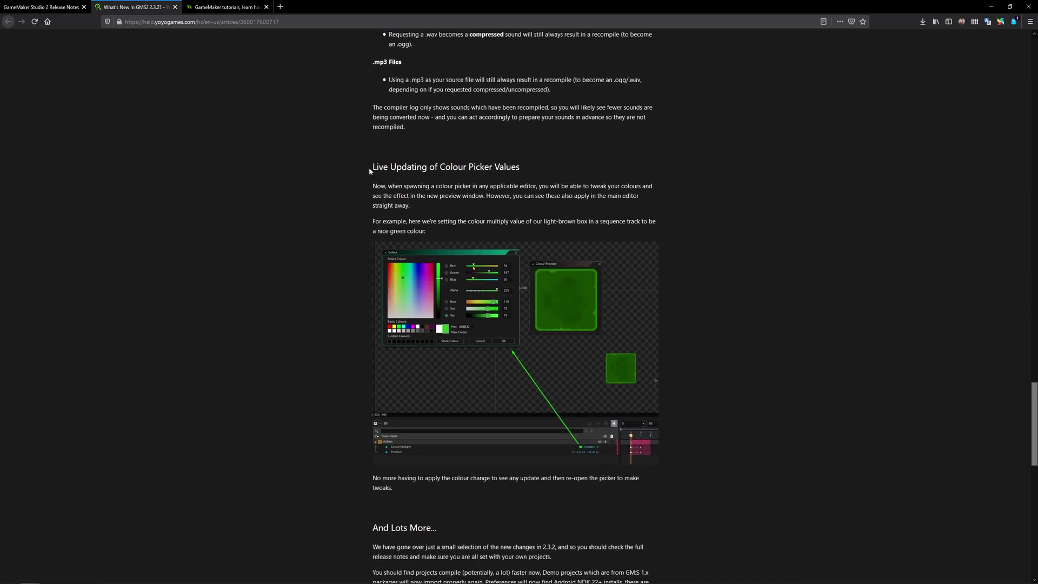
pyautogui.moveTo(370, 170); pyautogui.dragTo(520, 169)
pyautogui.click(523, 170)
pyautogui.scroll(-2, 595, 323)
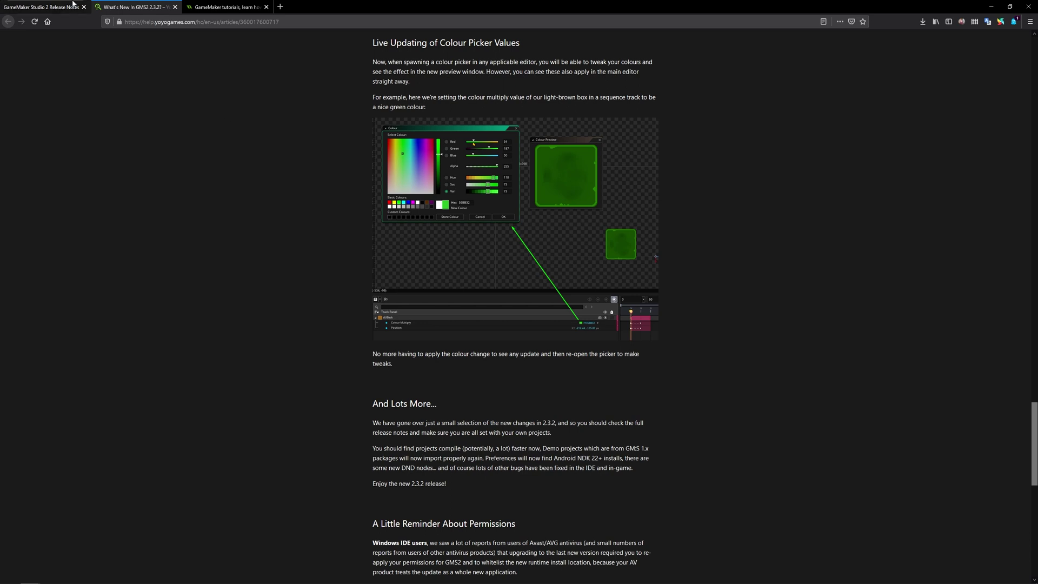
# Switch to the GameMaker Studio 2 Release Notes page and review the New IDE and Manual localisations entry
pyautogui.click(41, 7)
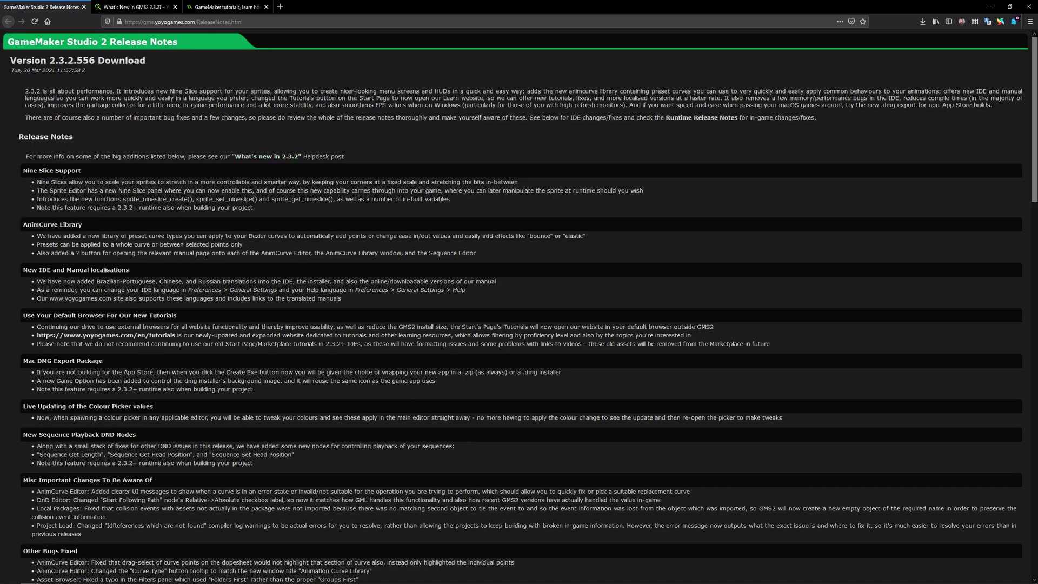
pyautogui.scroll(-3, 155, 188)
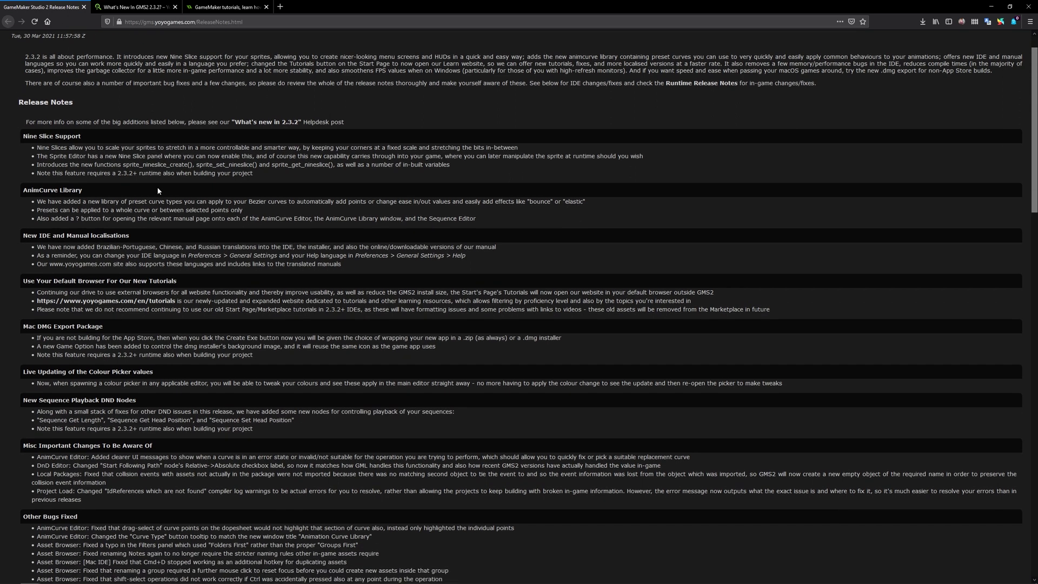
pyautogui.moveTo(142, 190); pyautogui.dragTo(23, 188)
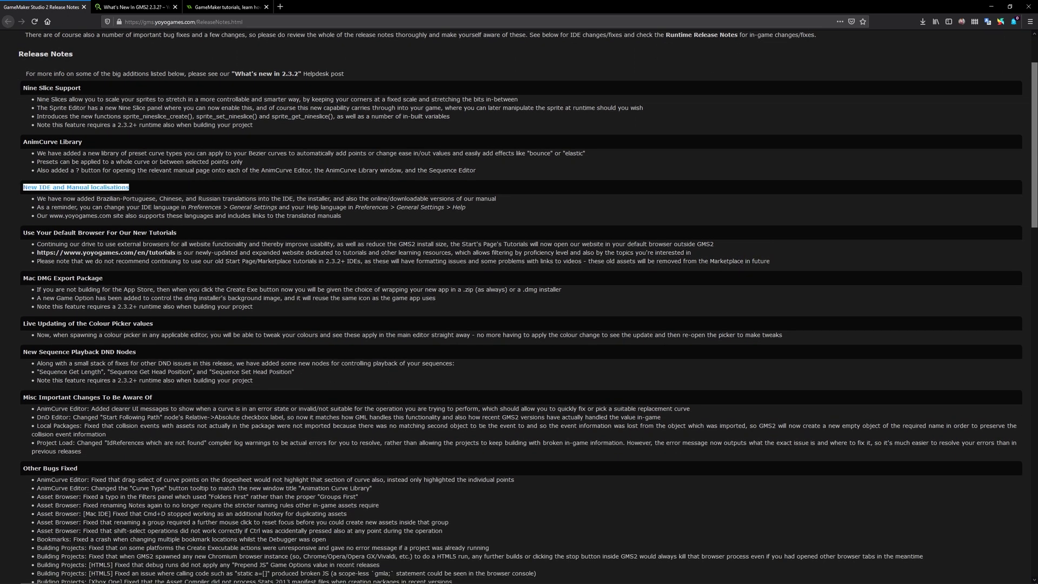
# Show the YoYo Games tutorials page and browse its list of available tutorials
pyautogui.click(137, 252)
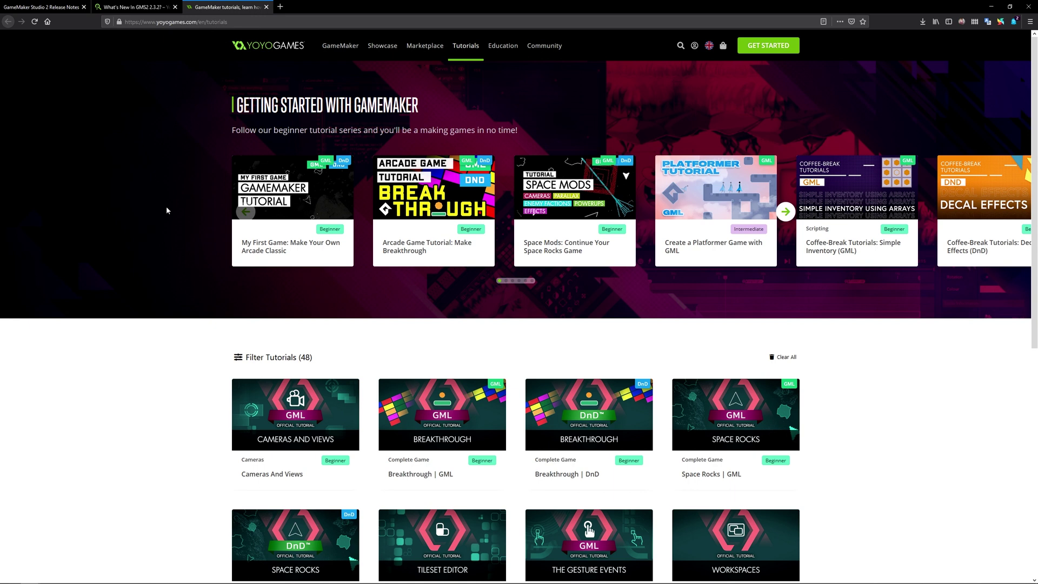
pyautogui.scroll(-5, 186, 232)
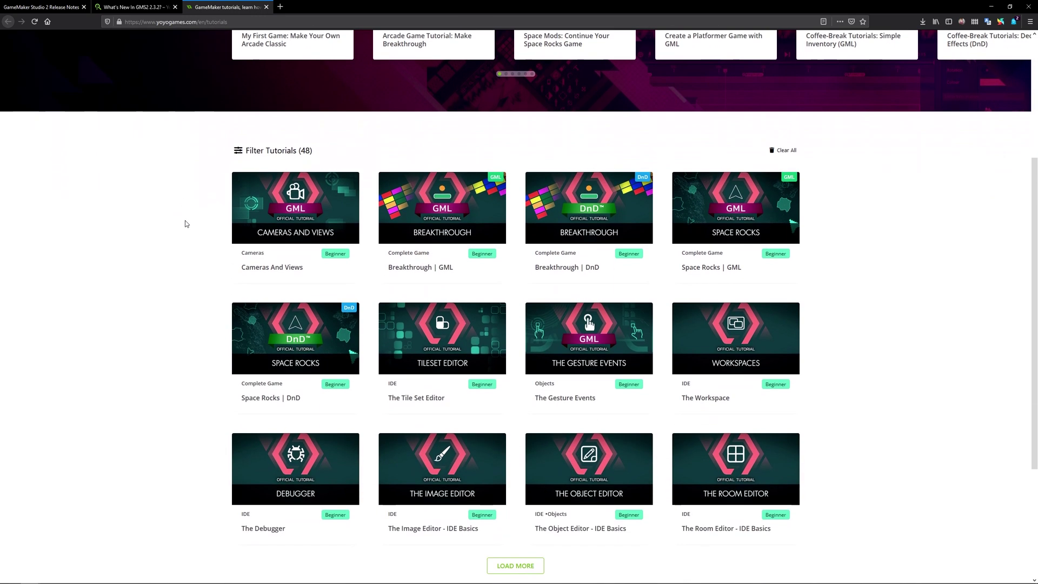
pyautogui.scroll(-2, 185, 222)
pyautogui.scroll(6, 186, 216)
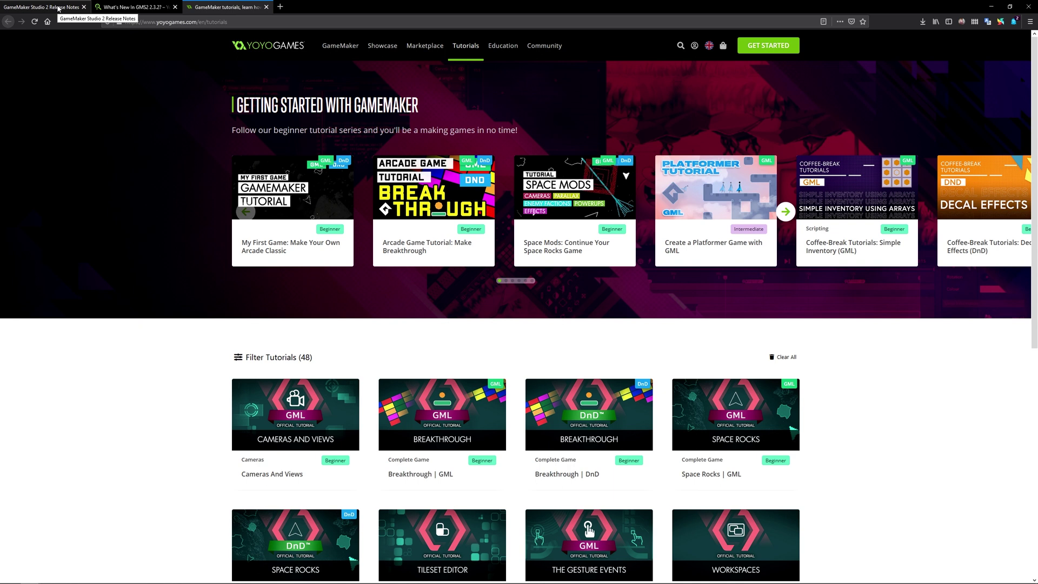
# Return to the Release Notes page and read the New Sequence Playback DND Nodes entry
pyautogui.click(58, 8)
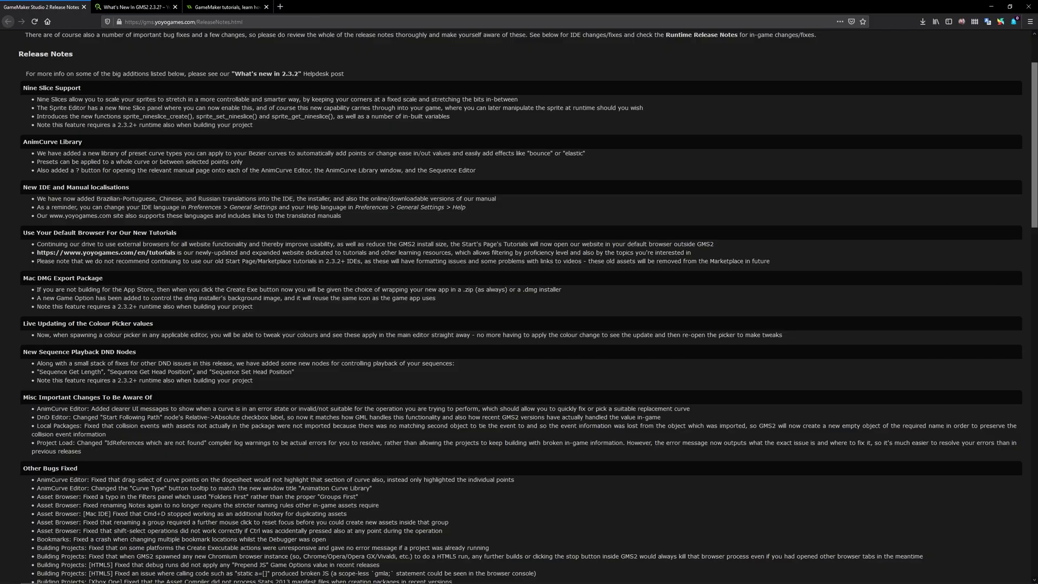
pyautogui.moveTo(23, 351); pyautogui.dragTo(133, 352)
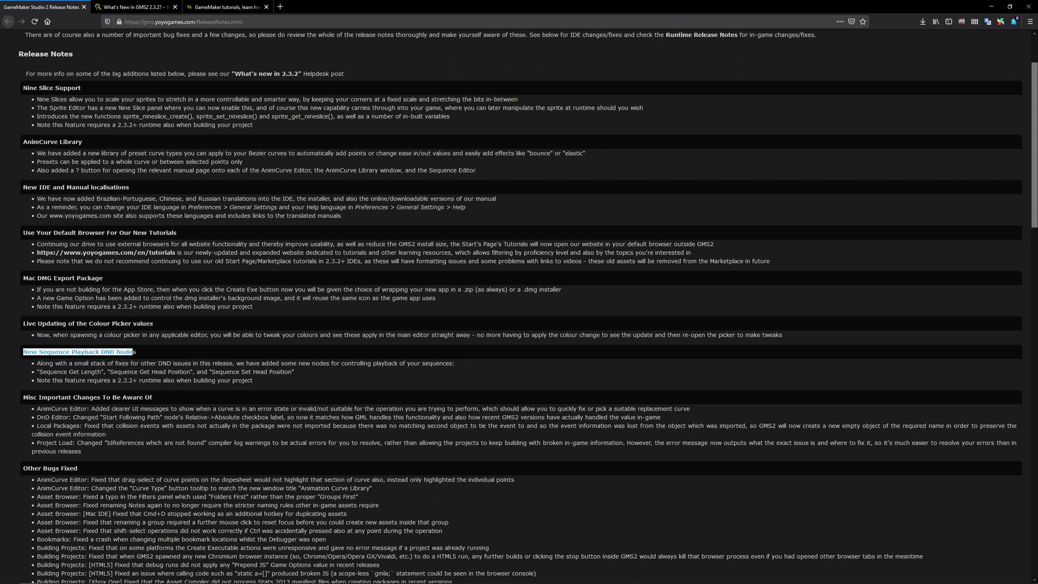
pyautogui.click(132, 353)
pyautogui.scroll(-3, 136, 354)
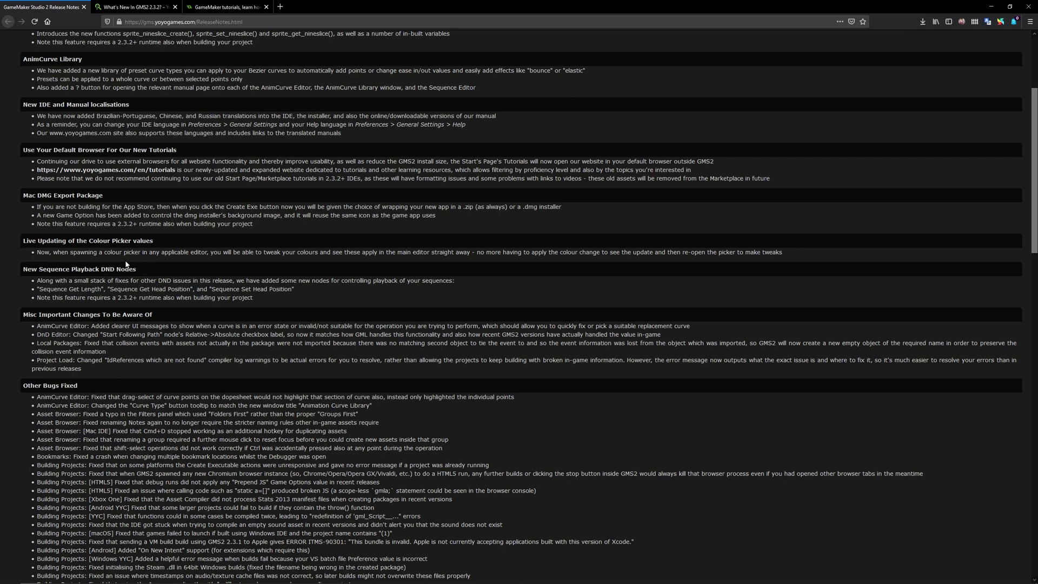
# Look through the Release Notes' Misc Important Changes and the full Other Bugs Fixed list, ending back at the page's start
pyautogui.scroll(-5, 518, 307)
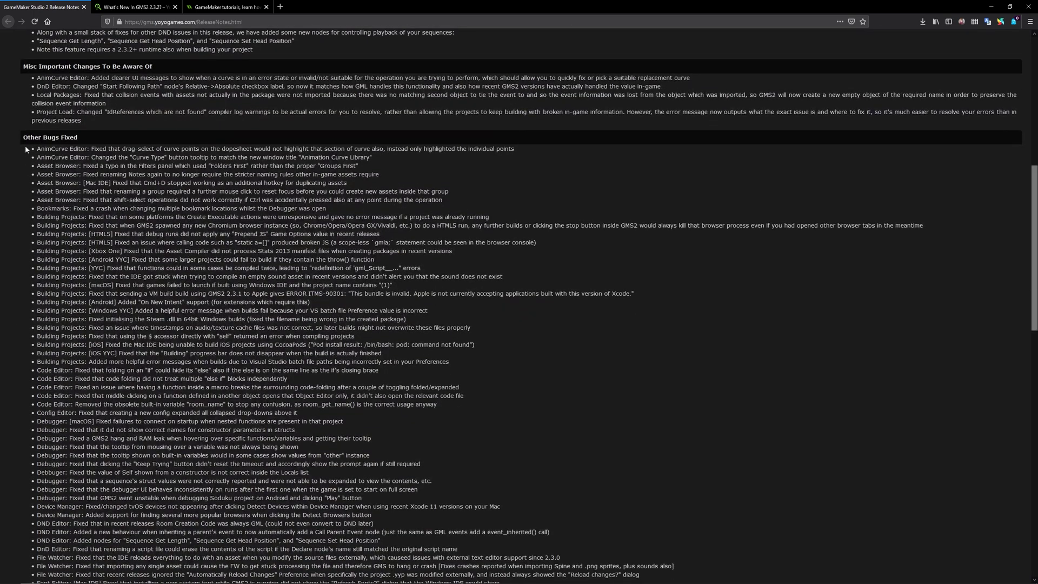
pyautogui.scroll(-10, 519, 306)
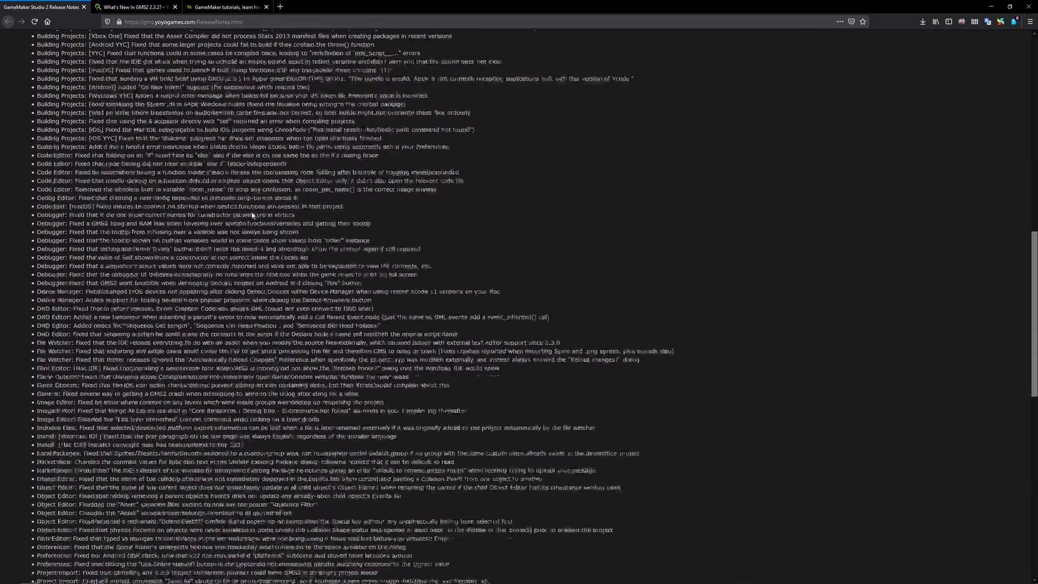
pyautogui.scroll(-6, 519, 307)
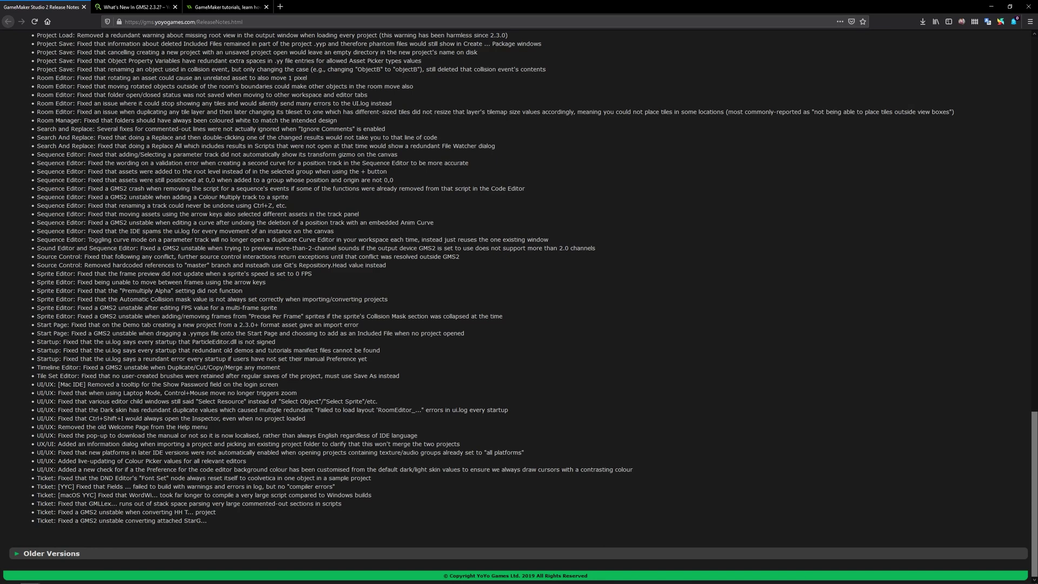
pyautogui.scroll(1, 518, 304)
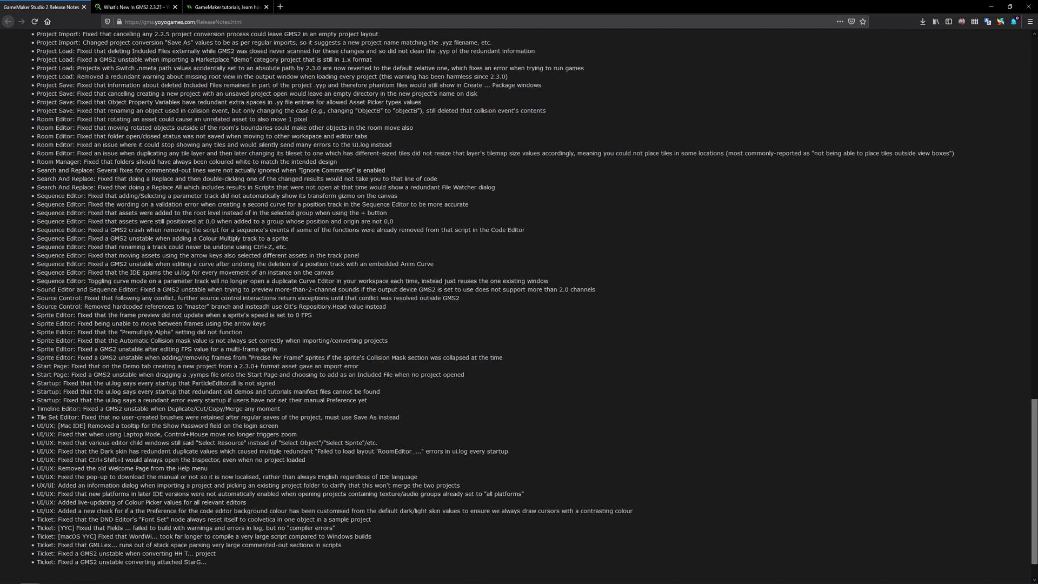
pyautogui.moveTo(315, 433); pyautogui.dragTo(163, 119)
pyautogui.click(162, 119)
pyautogui.scroll(5, 518, 305)
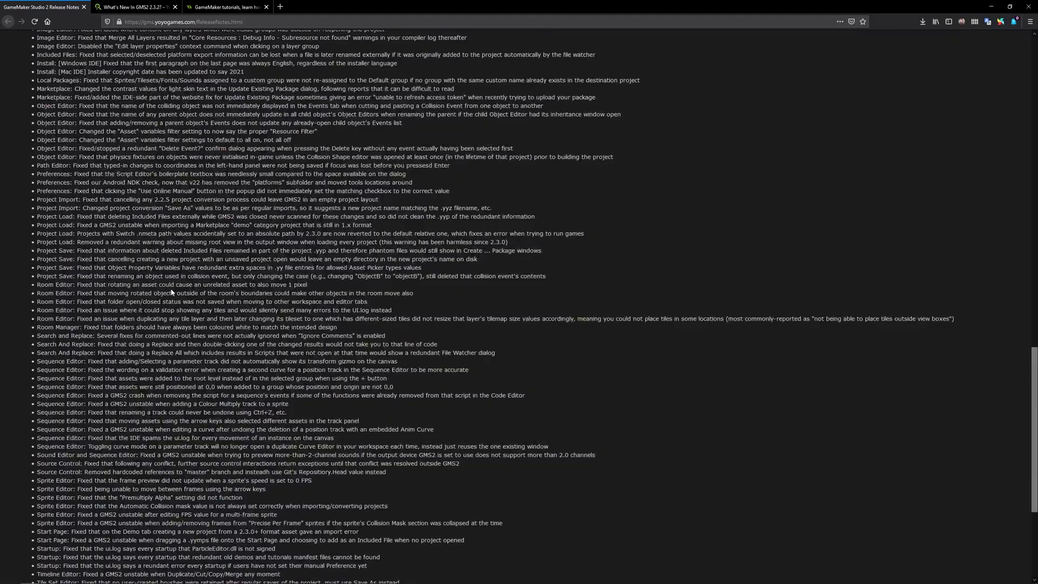
pyautogui.scroll(20, 171, 287)
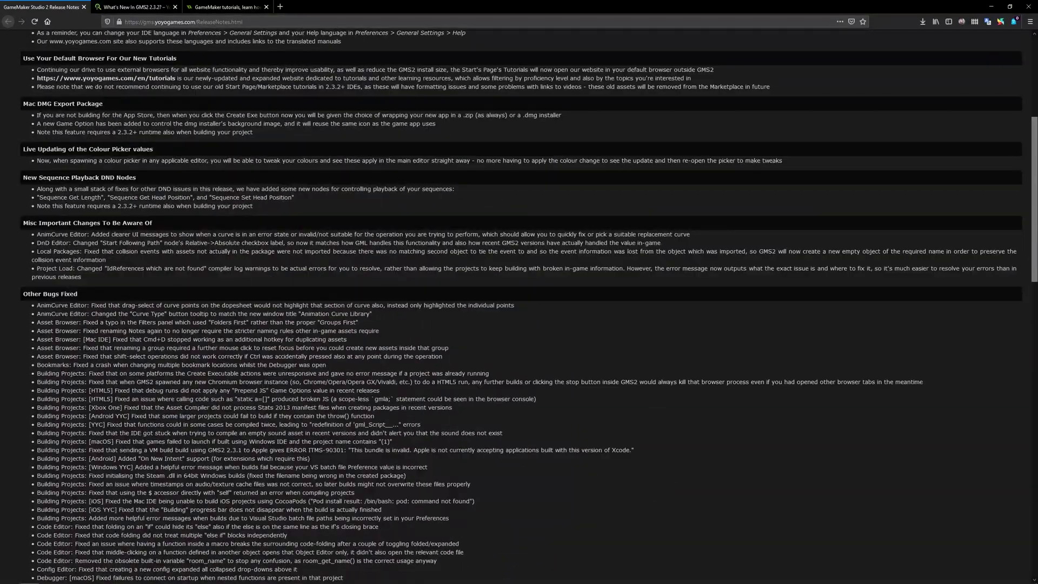
pyautogui.scroll(8, 166, 358)
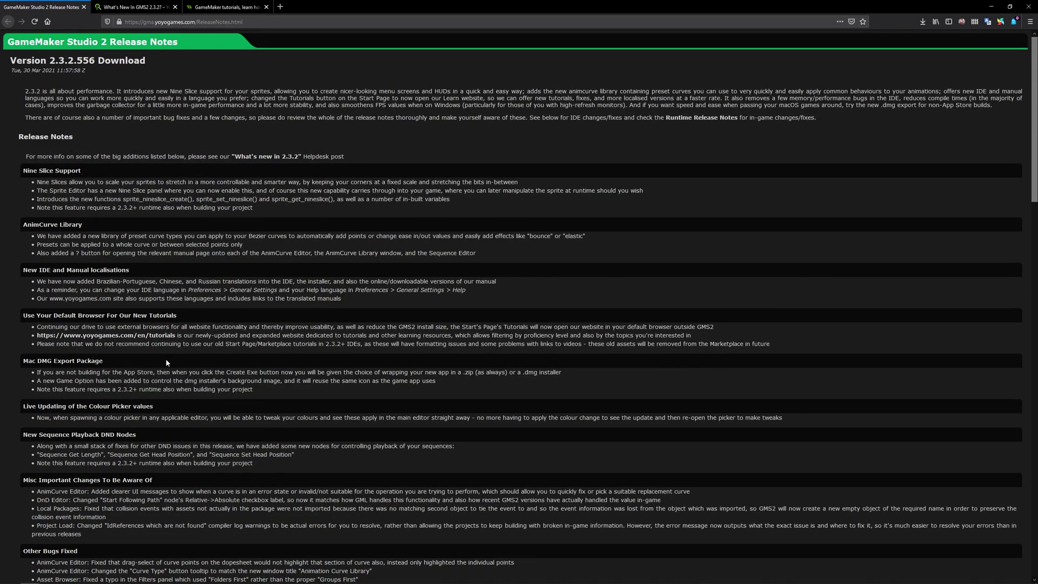
# Open the Runtime Release Notes and review the function behaviour changes, bug fixes and runtime version number
pyautogui.click(688, 118)
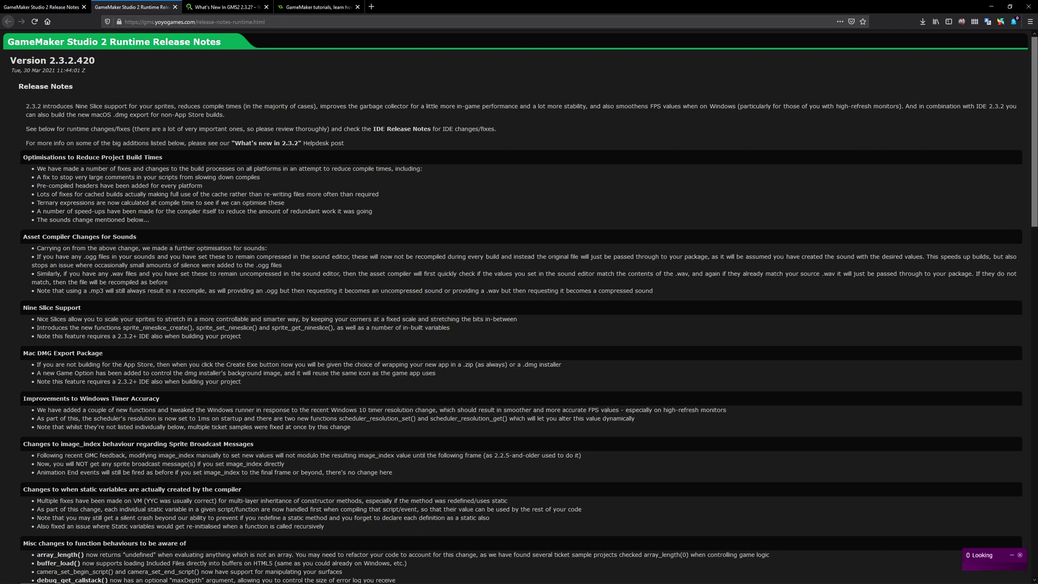
pyautogui.scroll(-6, 148, 192)
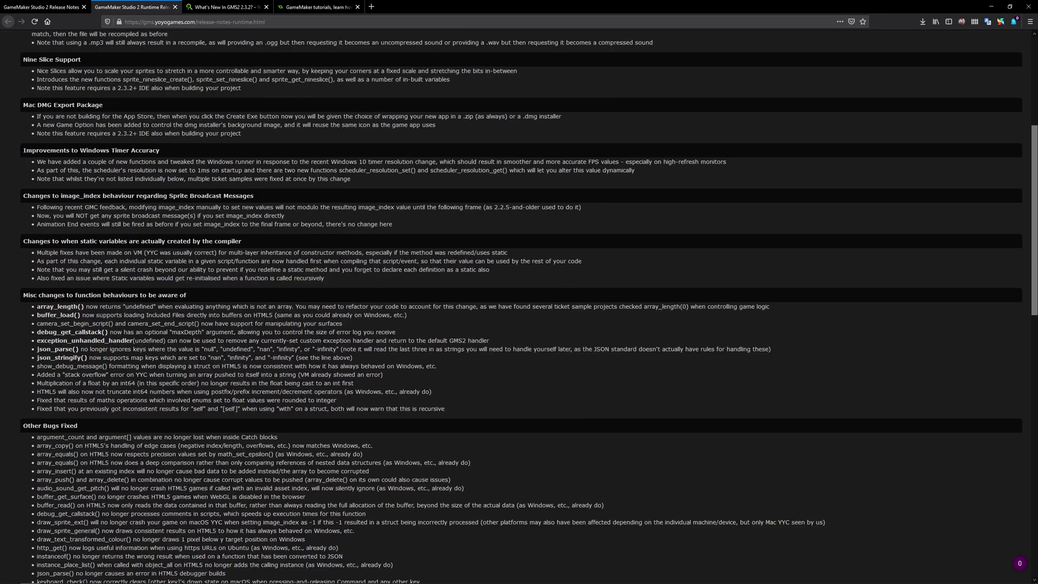
pyautogui.scroll(-7, 260, 264)
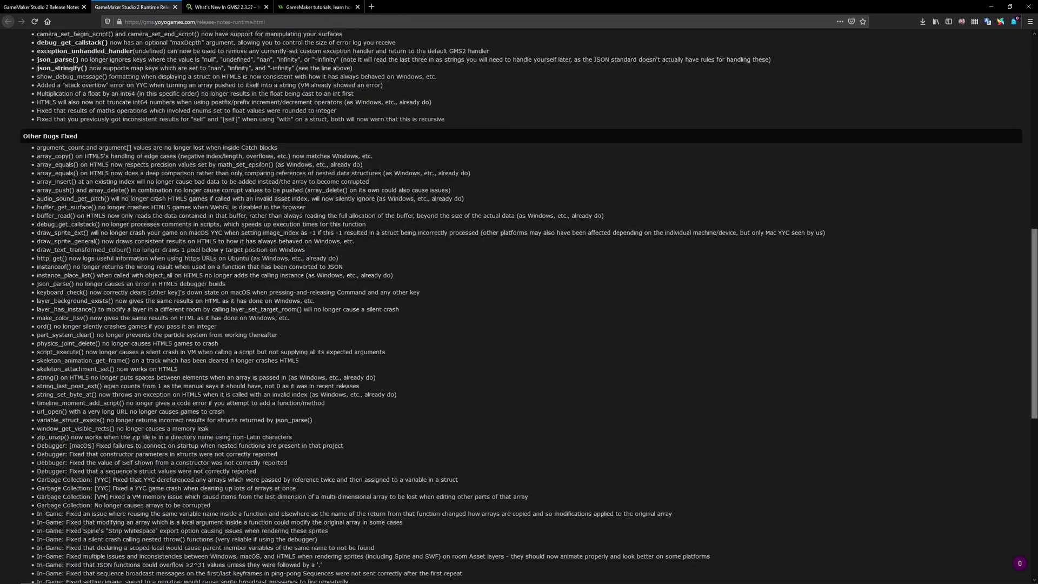
pyautogui.scroll(4, 519, 307)
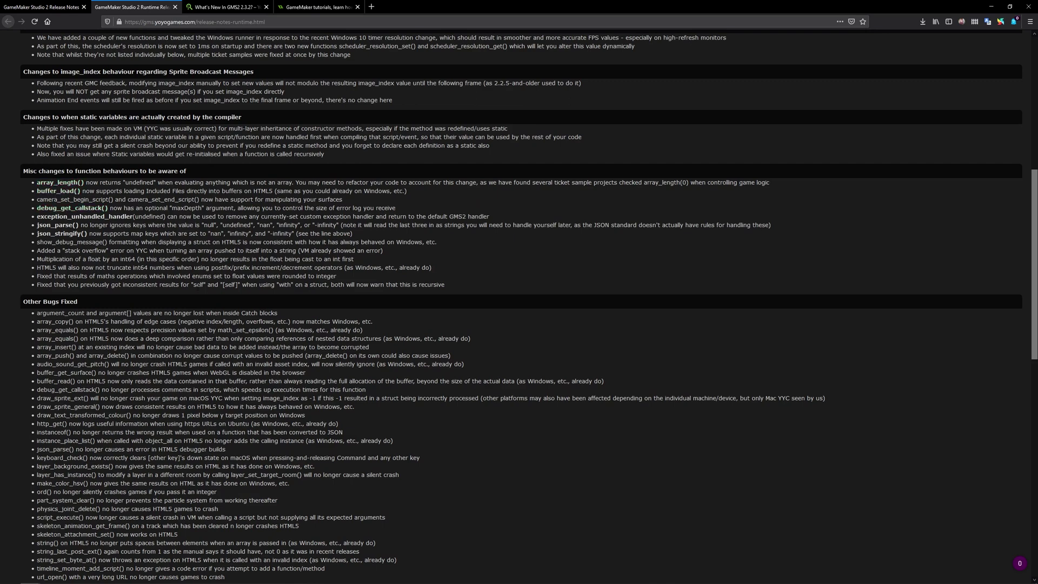
pyautogui.scroll(2, 519, 306)
pyautogui.scroll(5, 244, 314)
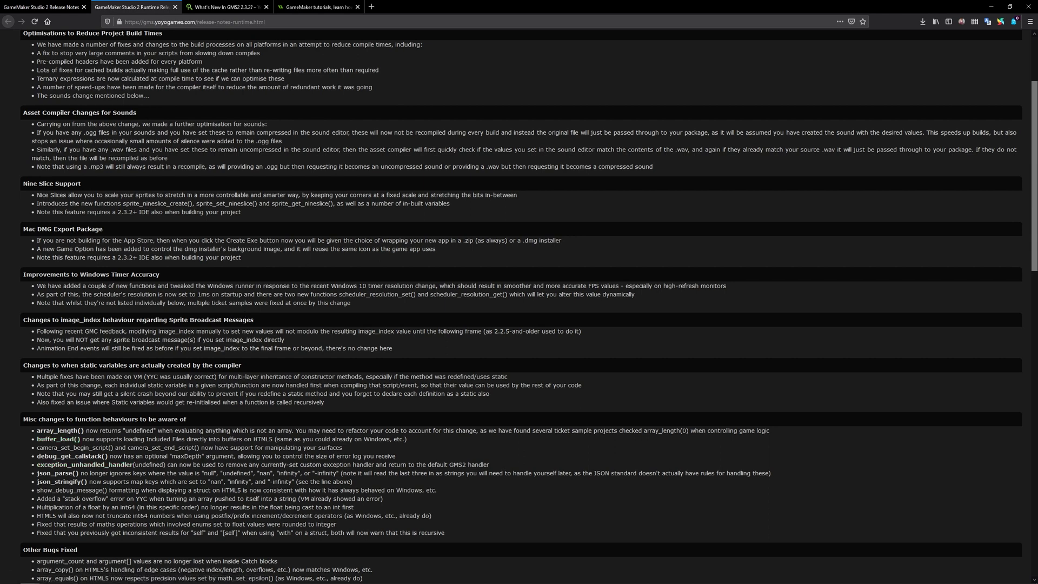
pyautogui.scroll(3, 519, 307)
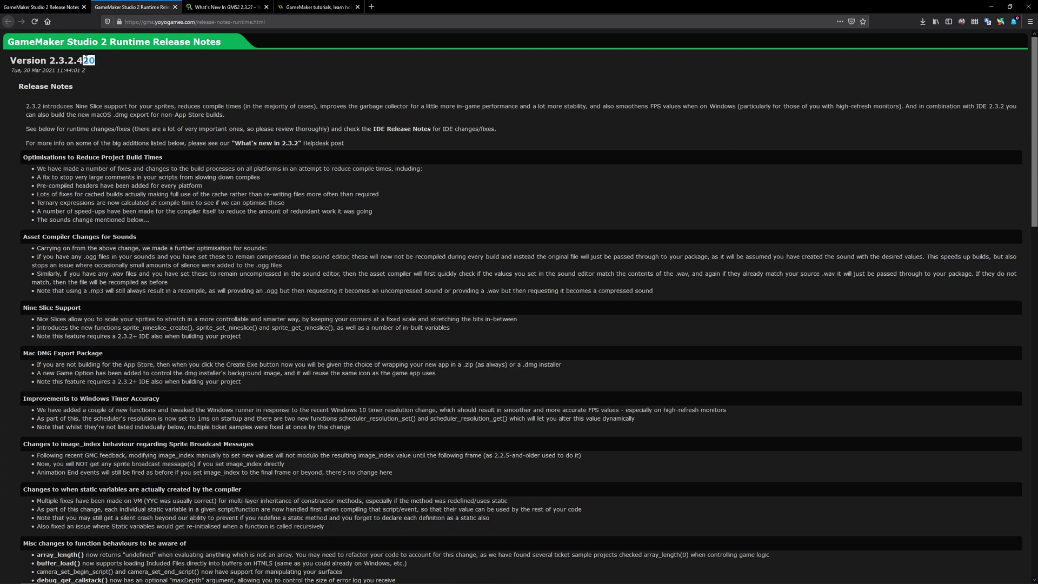
# Return to the IDE Release Notes and examine the runtime requirement notes under Mac DMG Export Package and Nine Slice Support
pyautogui.click(76, 8)
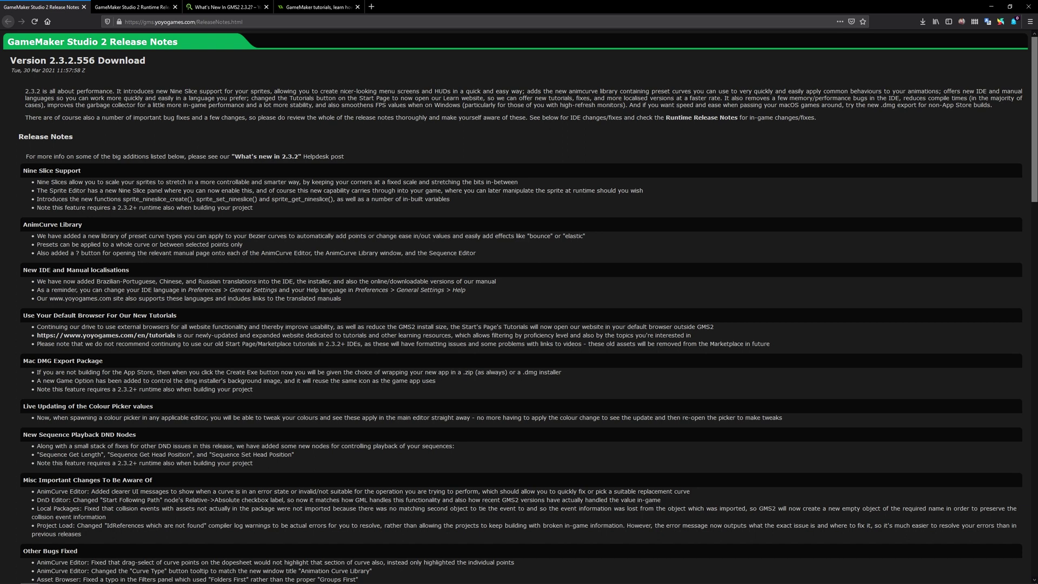
pyautogui.moveTo(253, 395); pyautogui.dragTo(38, 395)
pyautogui.click(67, 390)
pyautogui.moveTo(242, 212); pyautogui.dragTo(36, 208)
pyautogui.click(277, 216)
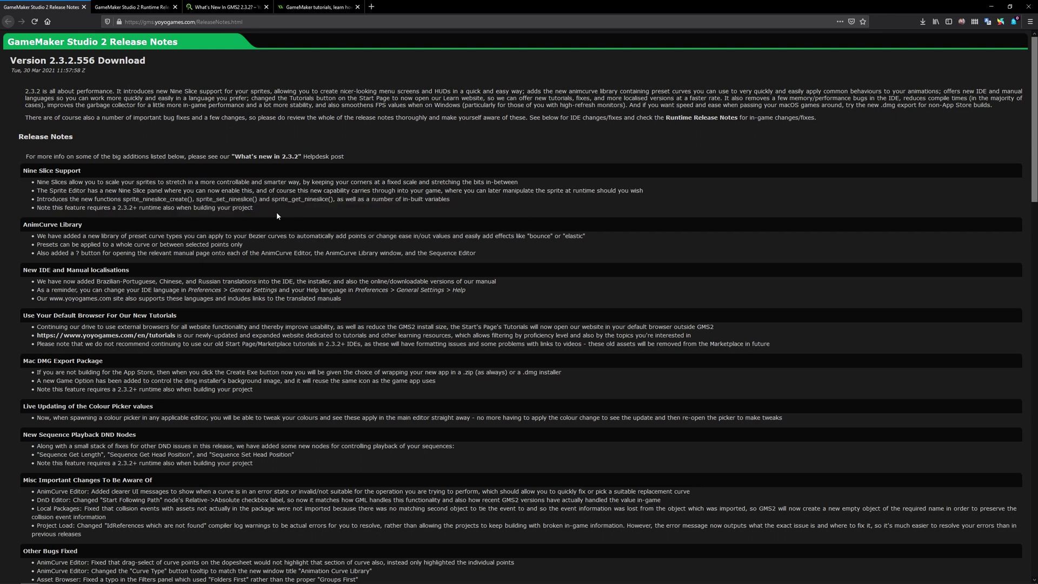